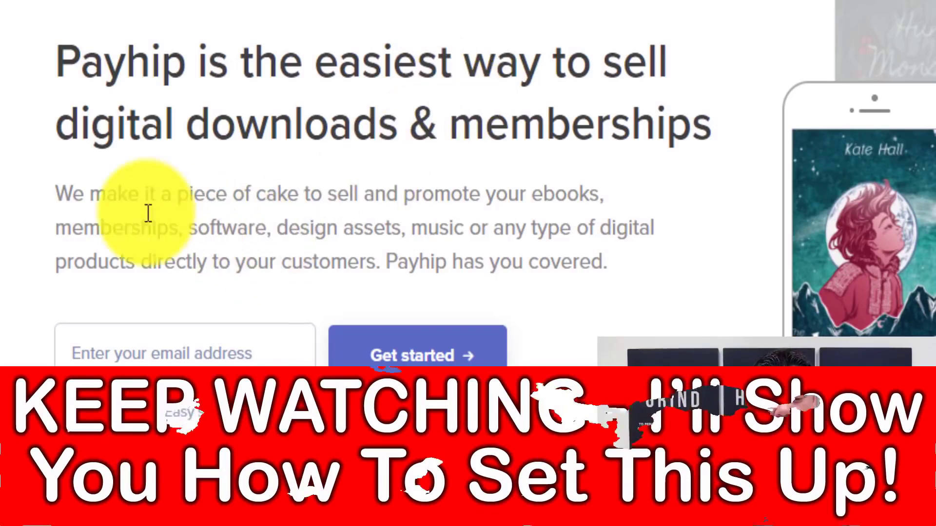
Highlight the start of Payhip's homepage description, then scroll the homepage down and back up
left_click_drag(63, 198, 607, 193)
left_click(607, 193)
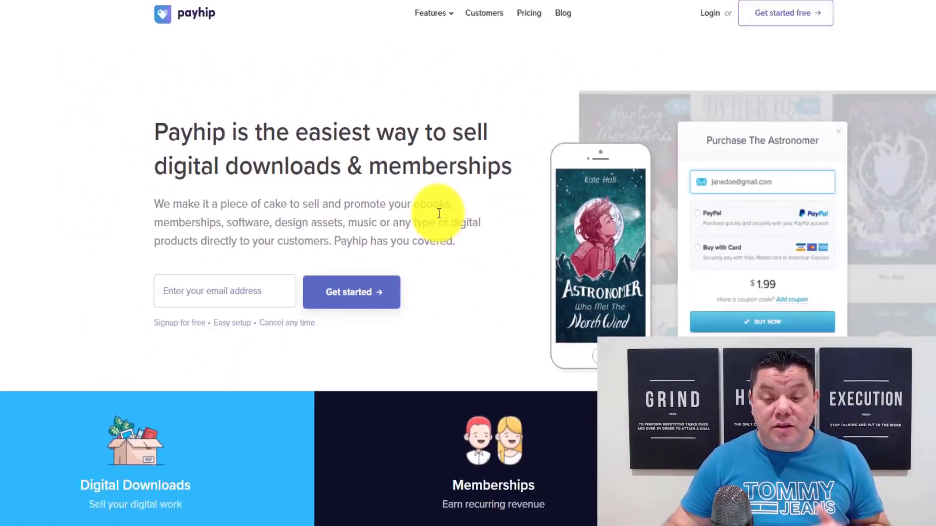
scroll(438, 213, "down", 6)
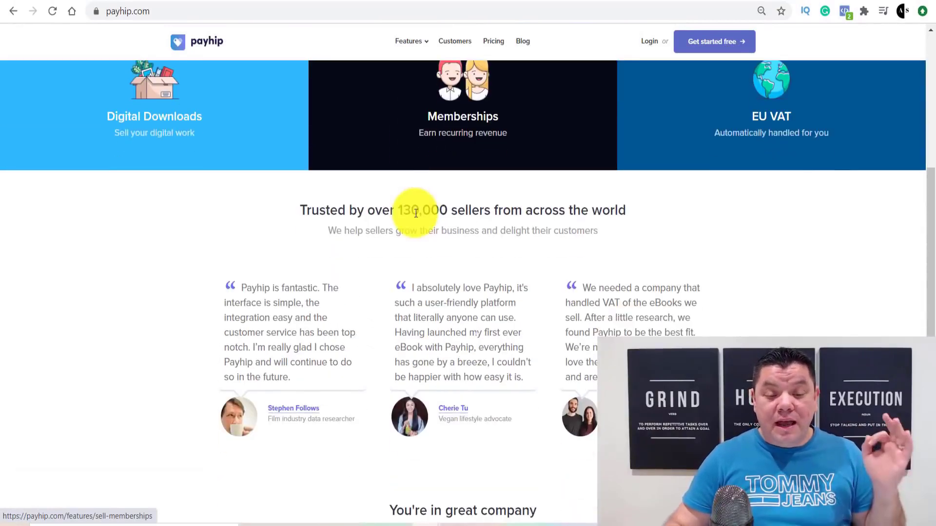
scroll(416, 213, "up", 6)
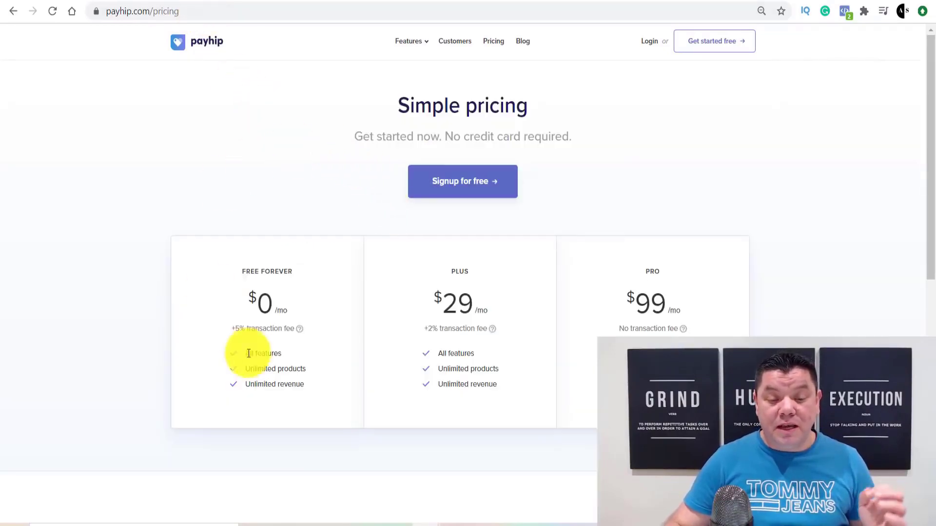
On the pricing page, highlight the Free Forever plan name and its +5% transaction fee
scroll(262, 202, "down", 1)
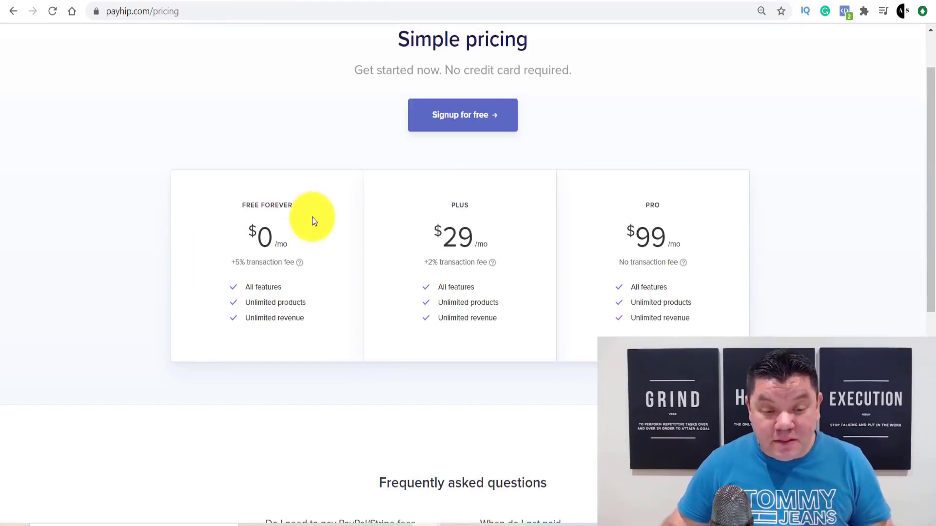
left_click_drag(246, 203, 296, 205)
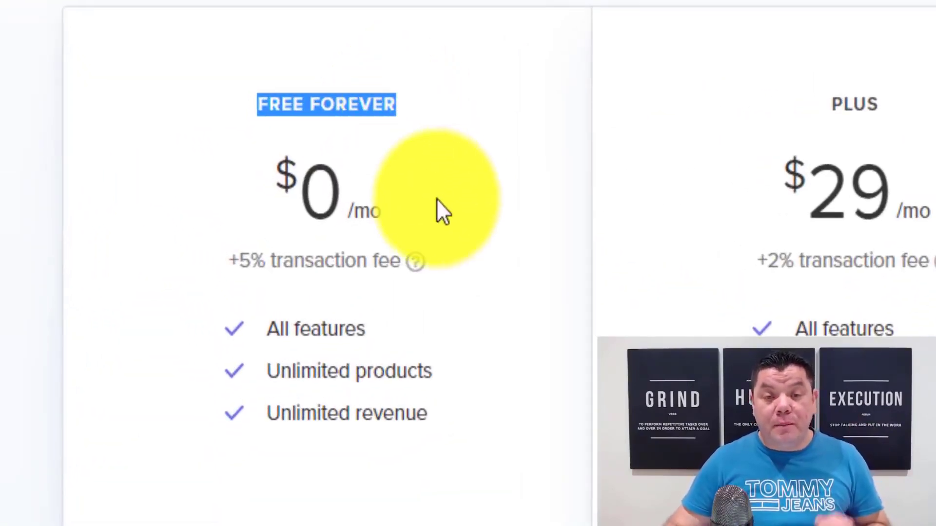
left_click(487, 190)
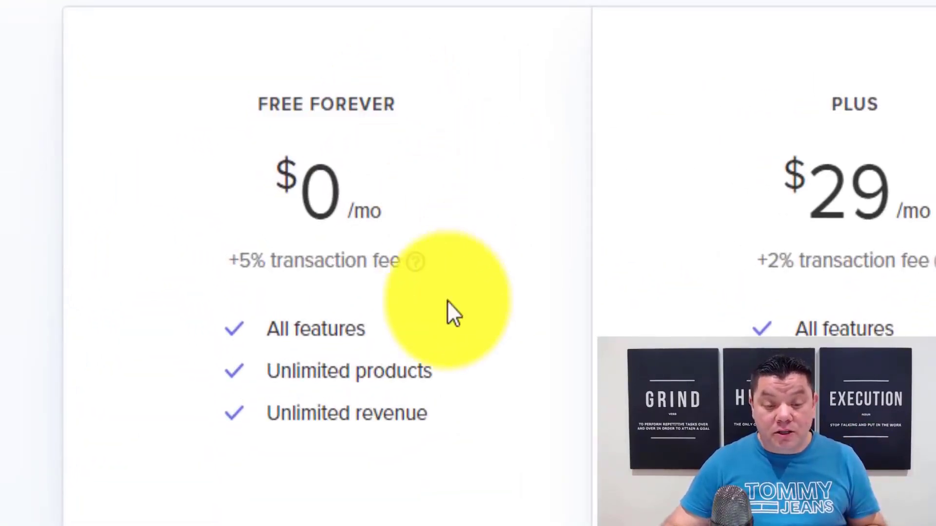
left_click_drag(225, 276, 355, 265)
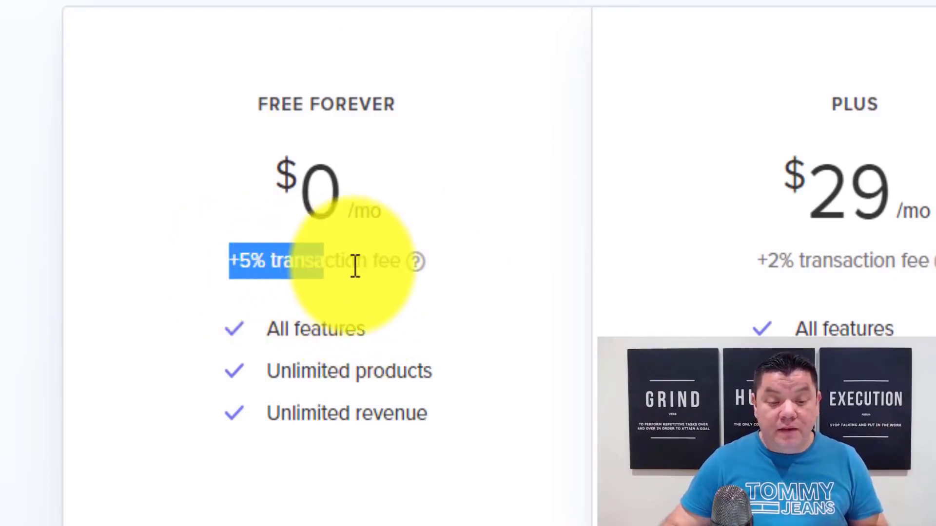
left_click(572, 278)
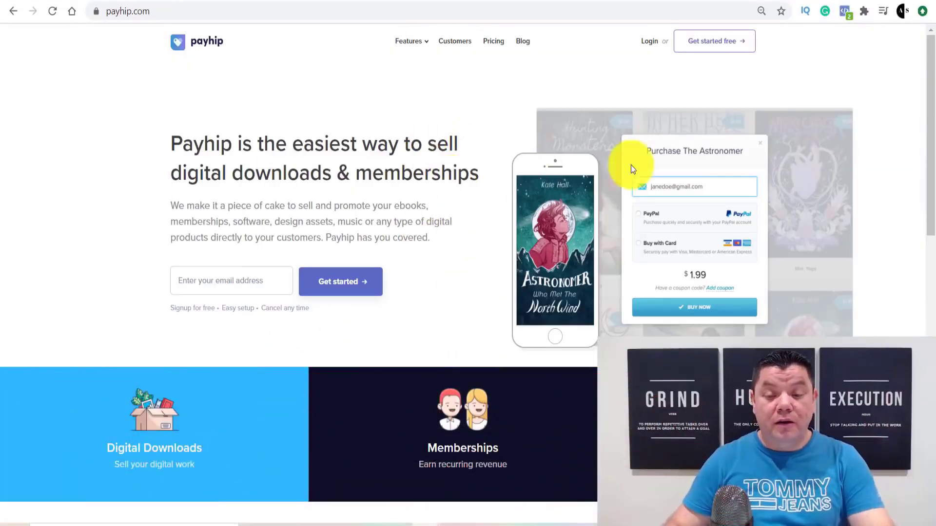
Start a free Payhip seller signup, then switch to SimilarWeb's payhip.com traffic statistics
left_click(711, 47)
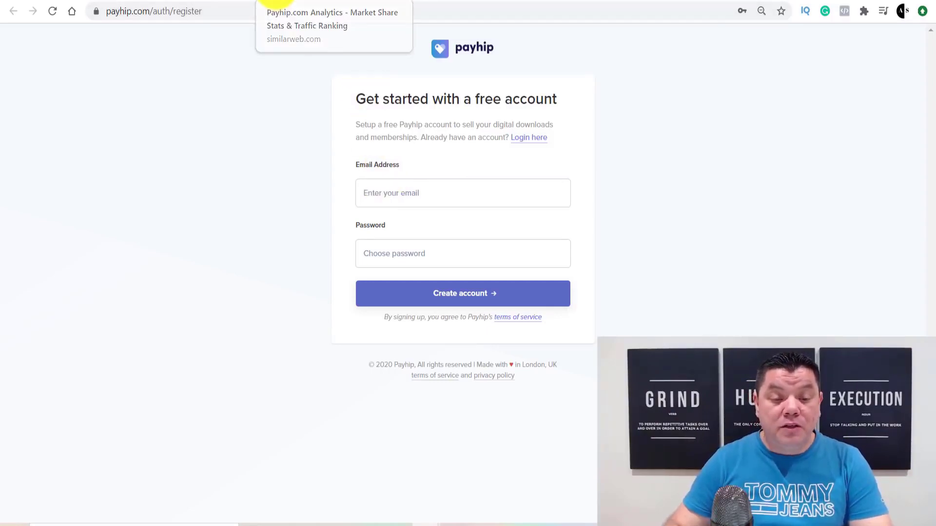
left_click(278, 3)
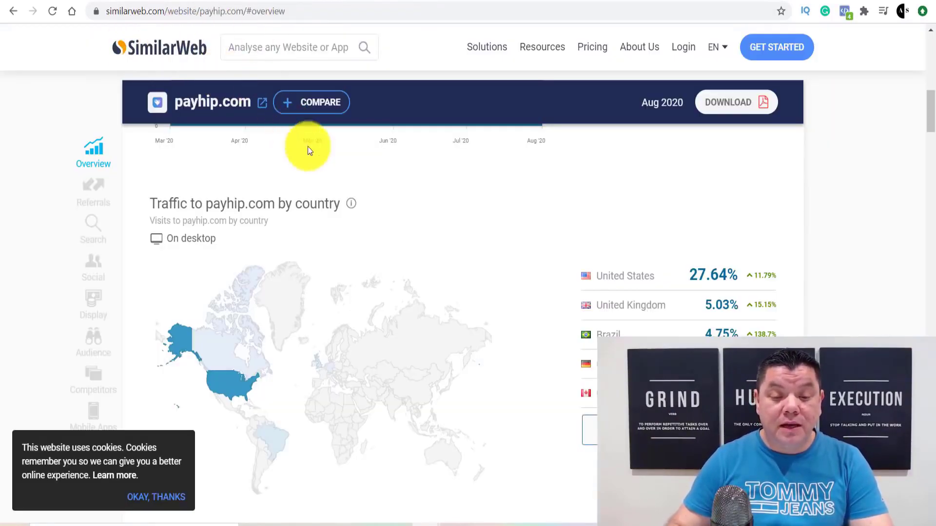
scroll(512, 272, "up", 6)
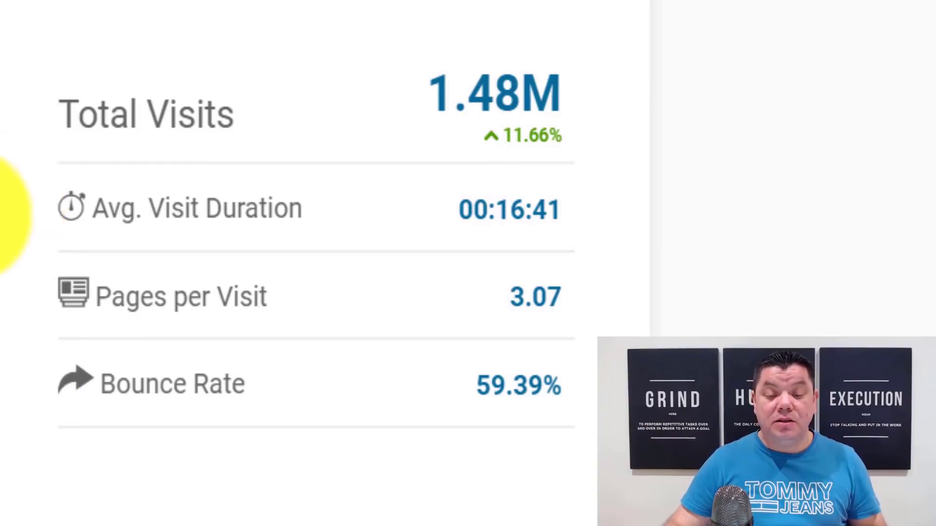
scroll(376, 227, "down", 8)
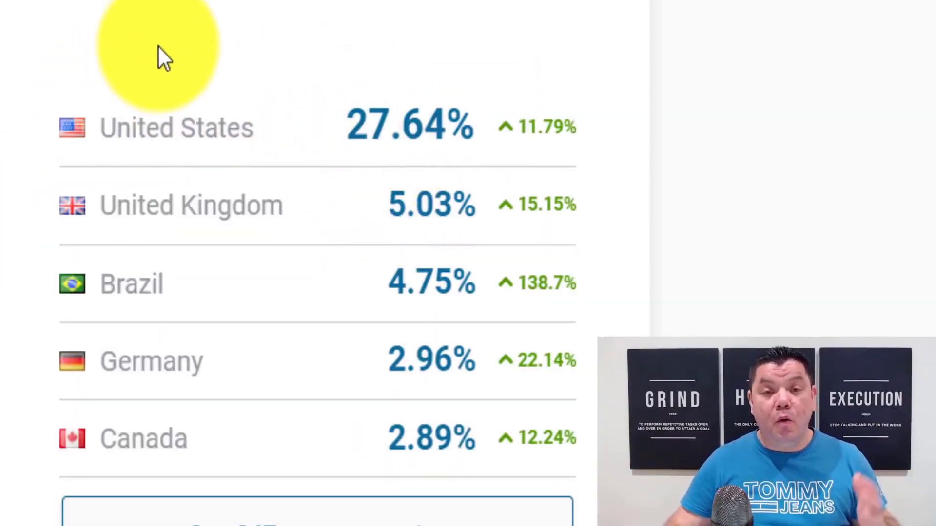
scroll(464, 8, "down", 3)
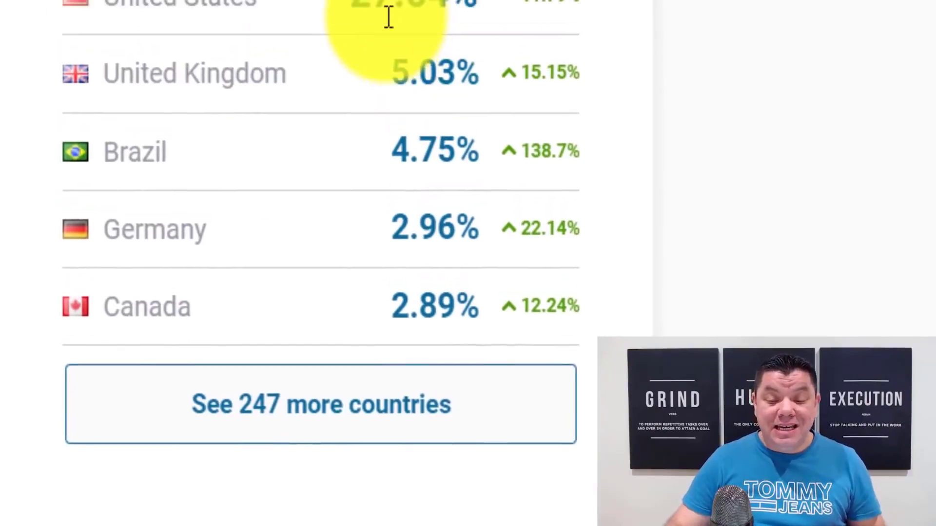
triple_click(431, 68)
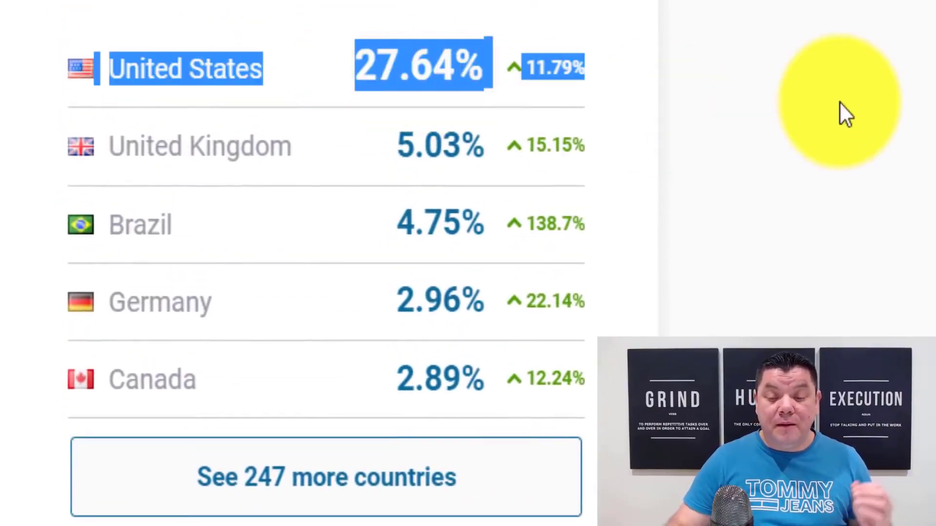
left_click(839, 101)
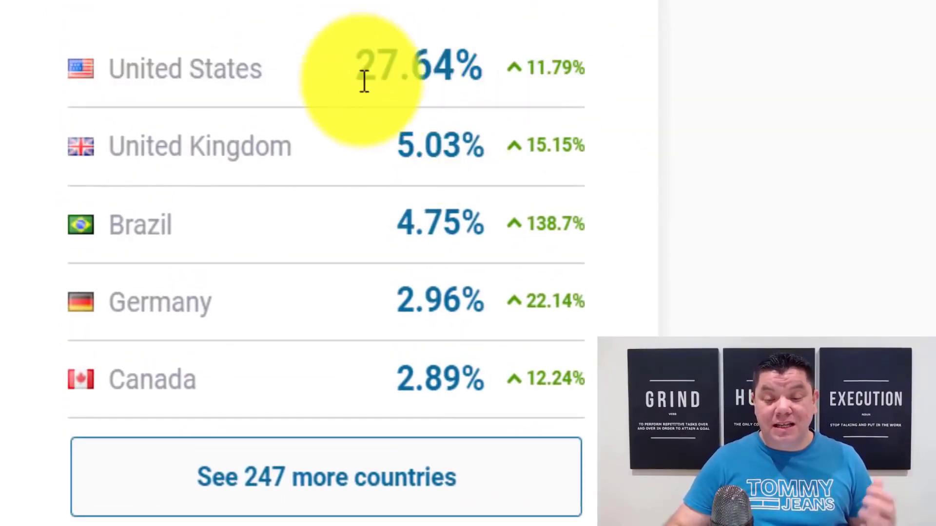
scroll(416, 161, "up", 5)
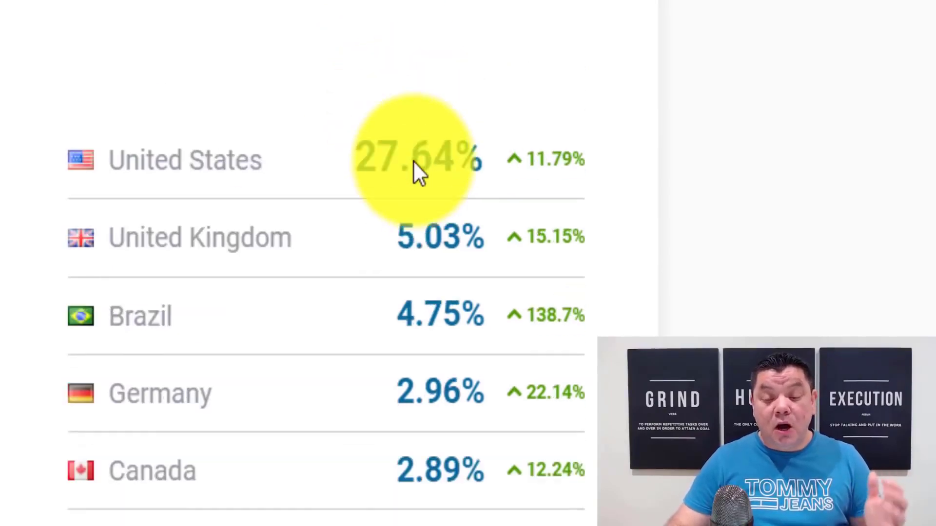
scroll(453, 10, "down", 5)
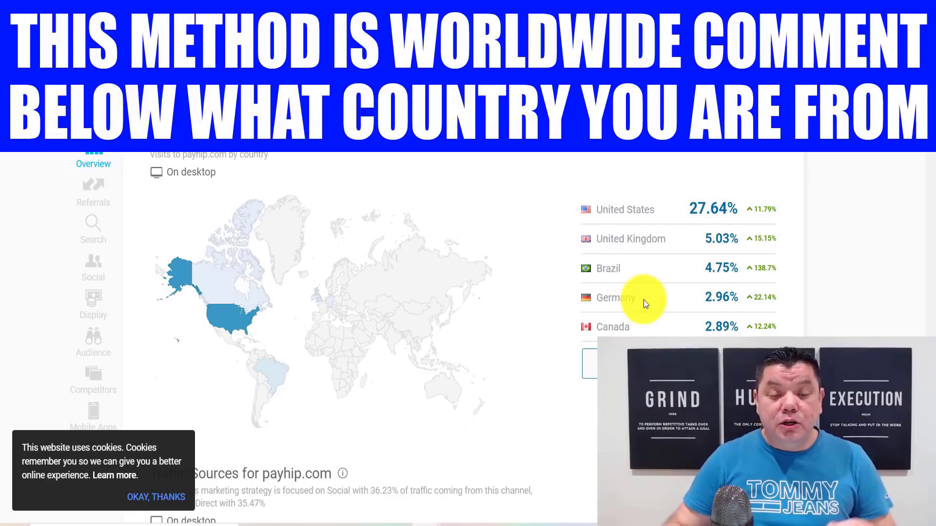
scroll(642, 299, "up", 4)
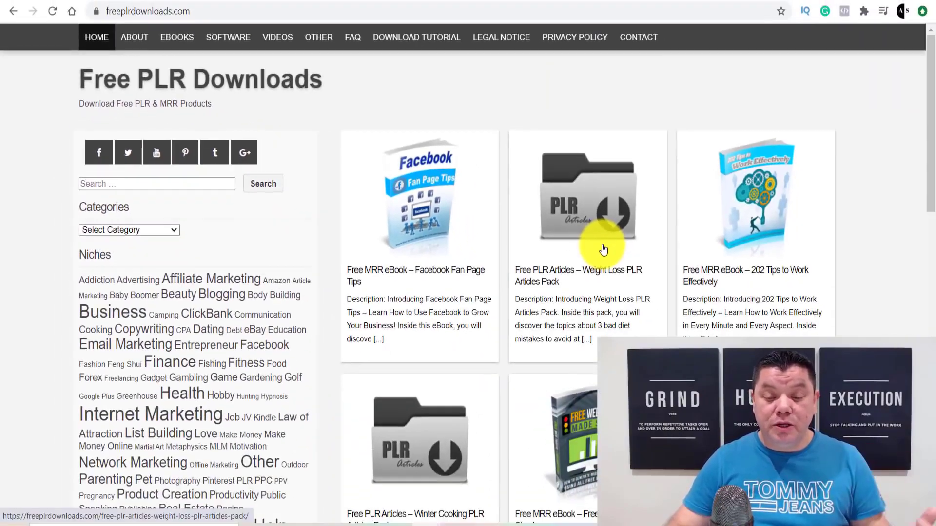
Browse the Free PLR Downloads product cards of free PLR and MRR items, then open the FAQ
scroll(777, 309, "down", 4)
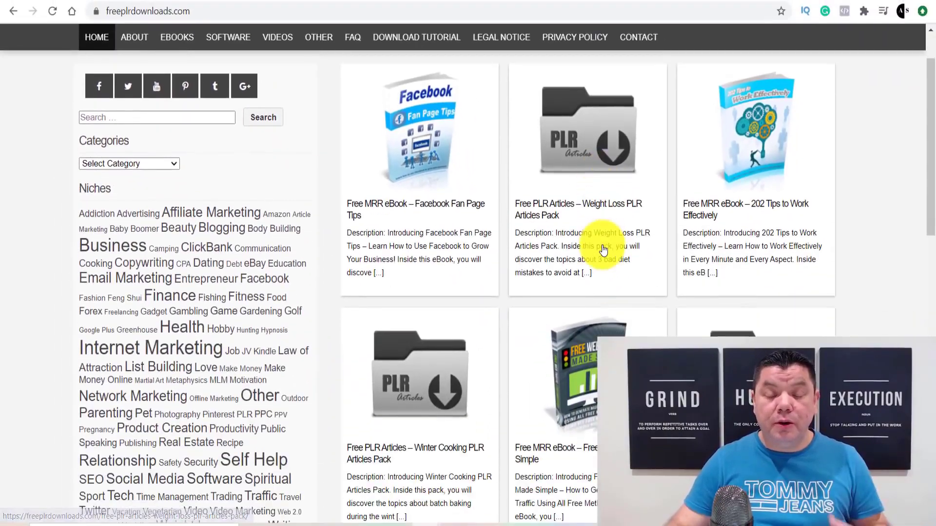
scroll(609, 229, "down", 7)
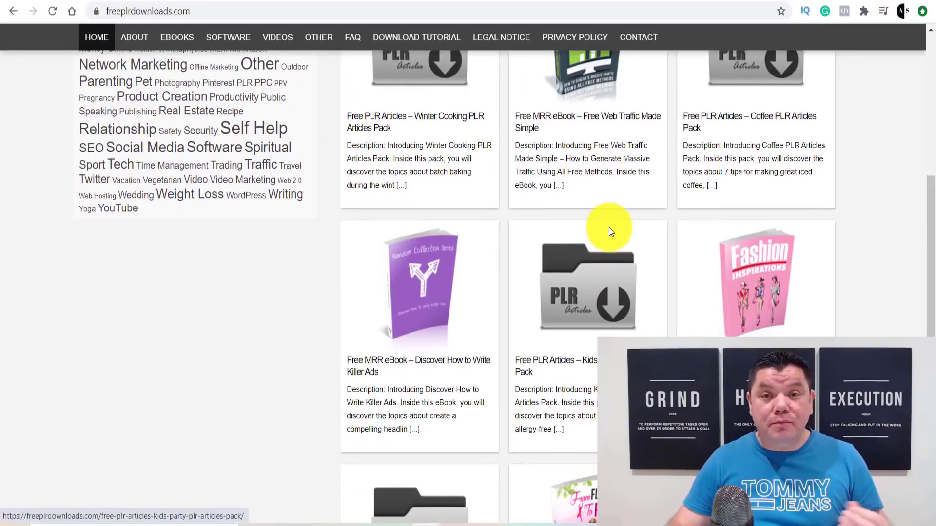
scroll(613, 241, "up", 14)
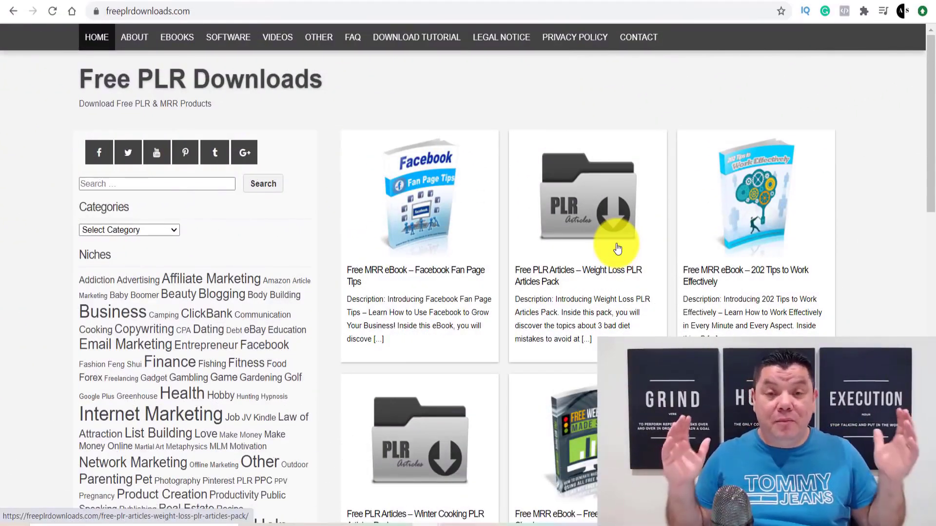
scroll(624, 251, "down", 5)
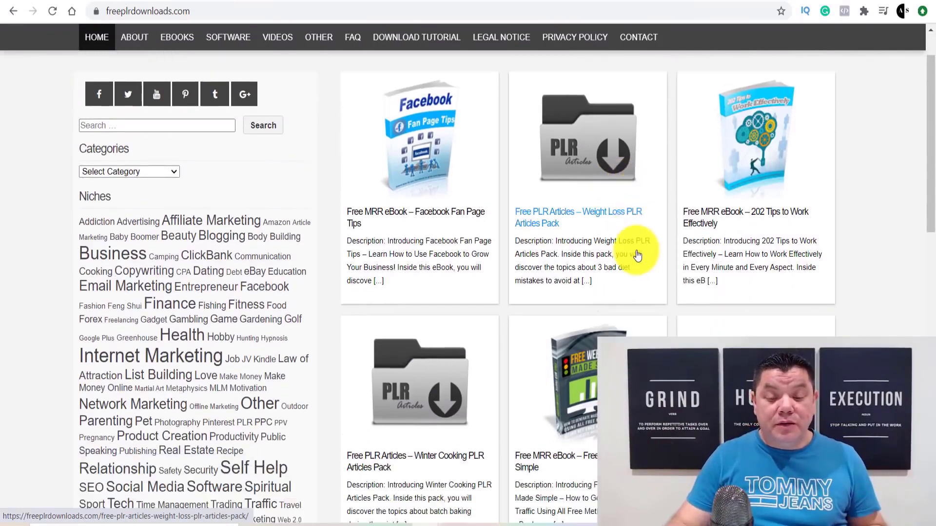
scroll(633, 258, "down", 2)
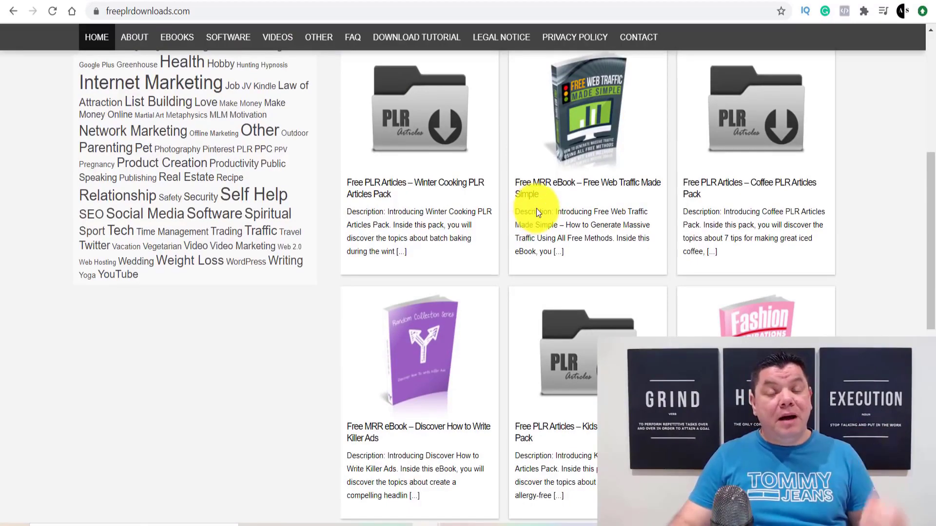
scroll(563, 203, "down", 5)
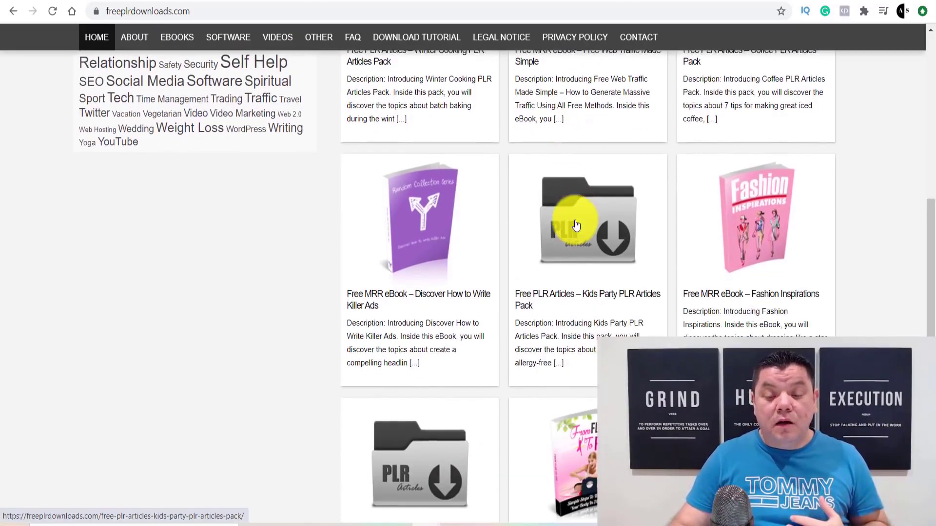
scroll(574, 223, "up", 10)
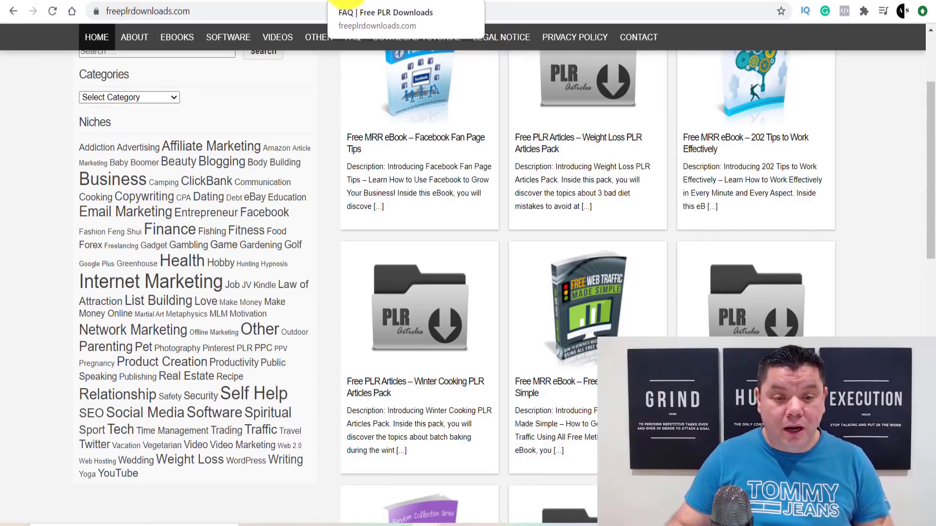
left_click(341, 4)
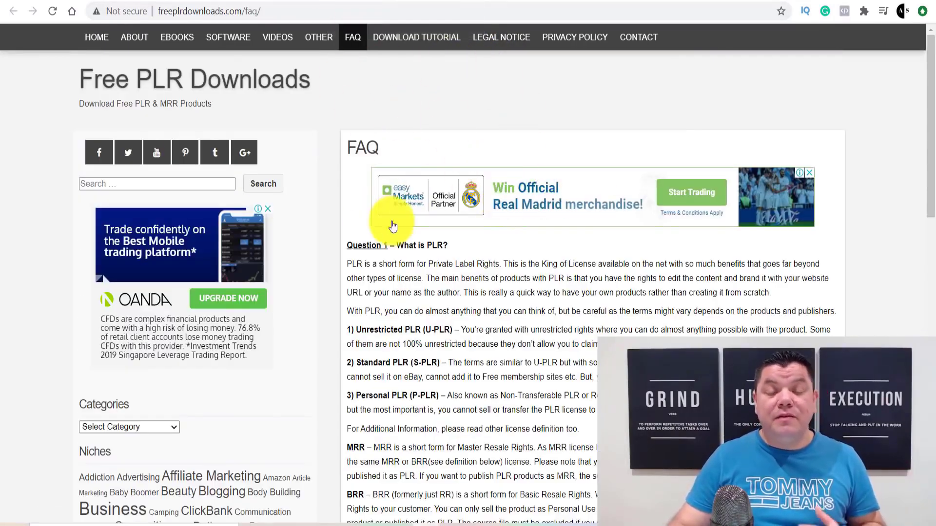
Scroll the FAQ to read Question 2 and check the Niches sidebar
scroll(403, 207, "down", 10)
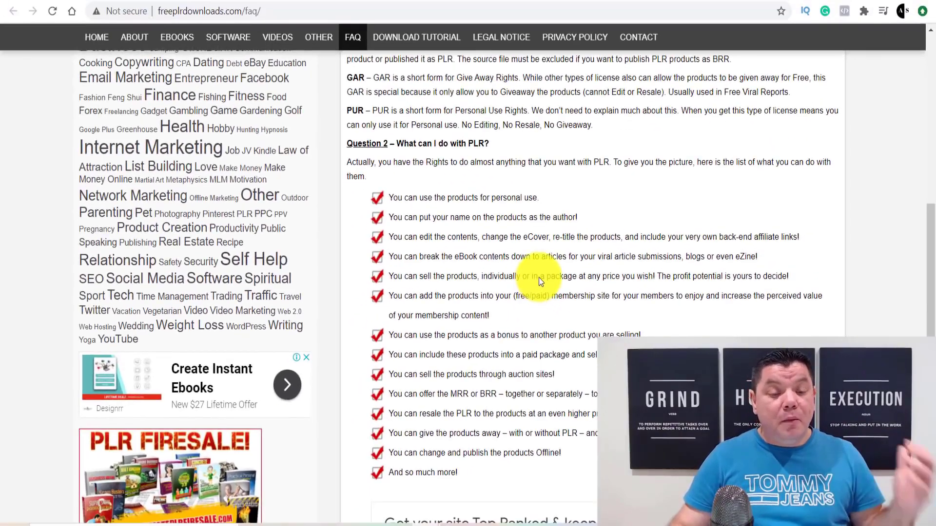
scroll(539, 277, "up", 1)
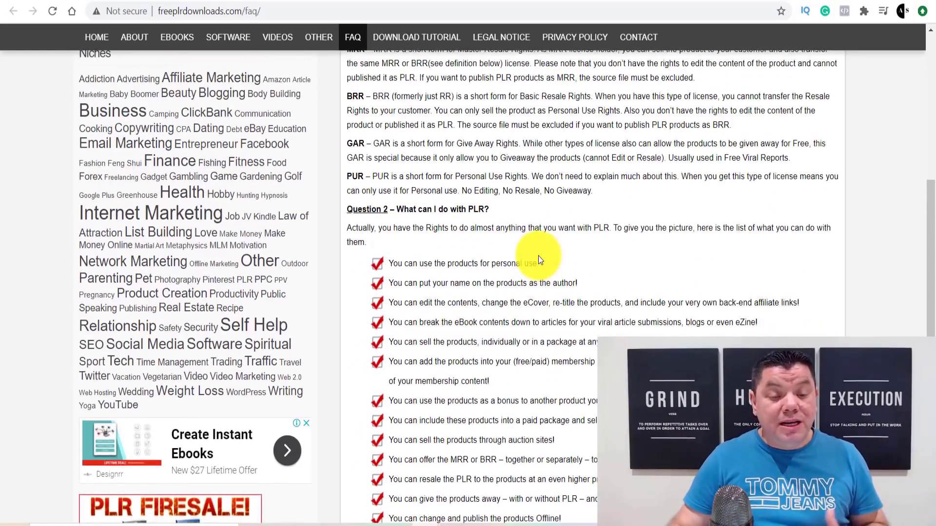
scroll(538, 256, "up", 2)
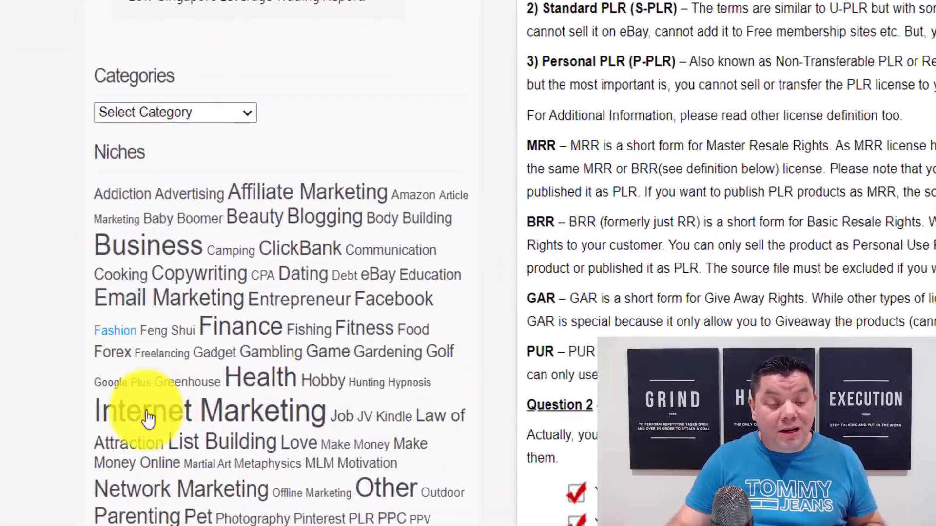
scroll(149, 419, "down", 4)
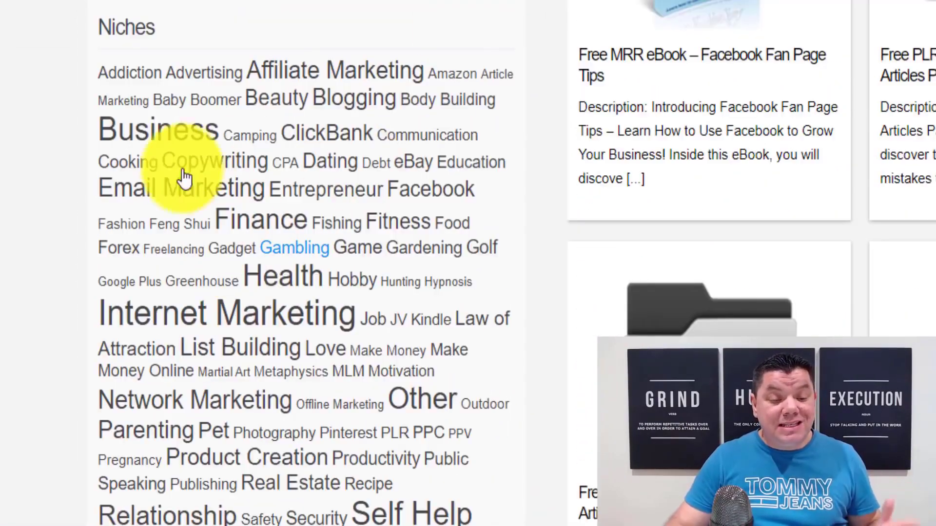
scroll(156, 130, "up", 1)
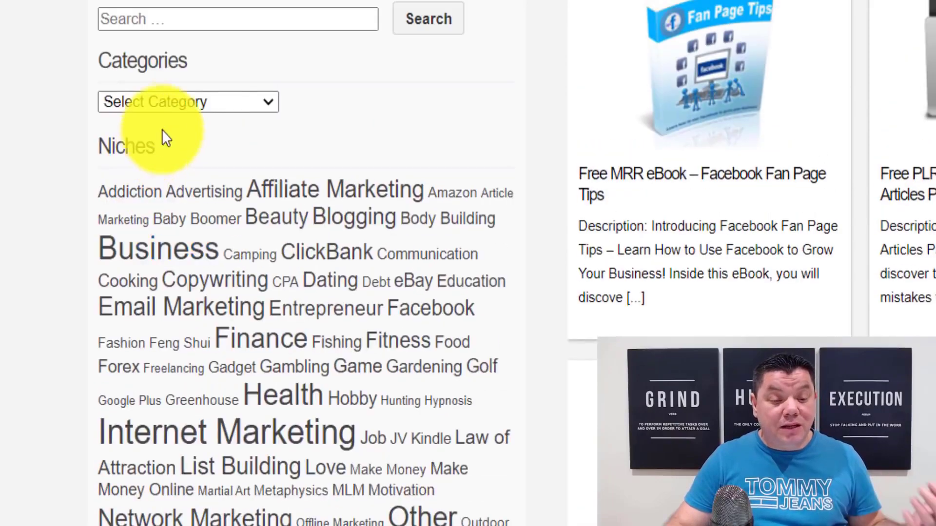
left_click(270, 99)
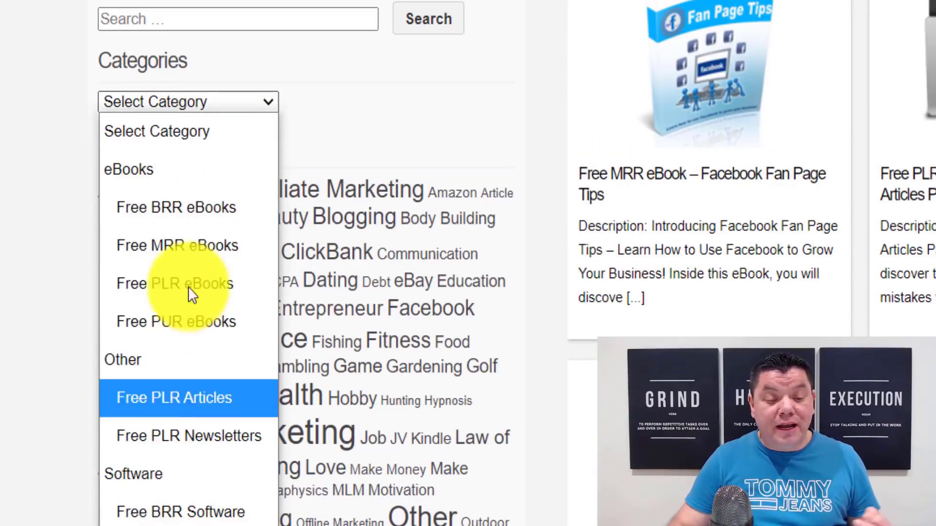
left_click(404, 124)
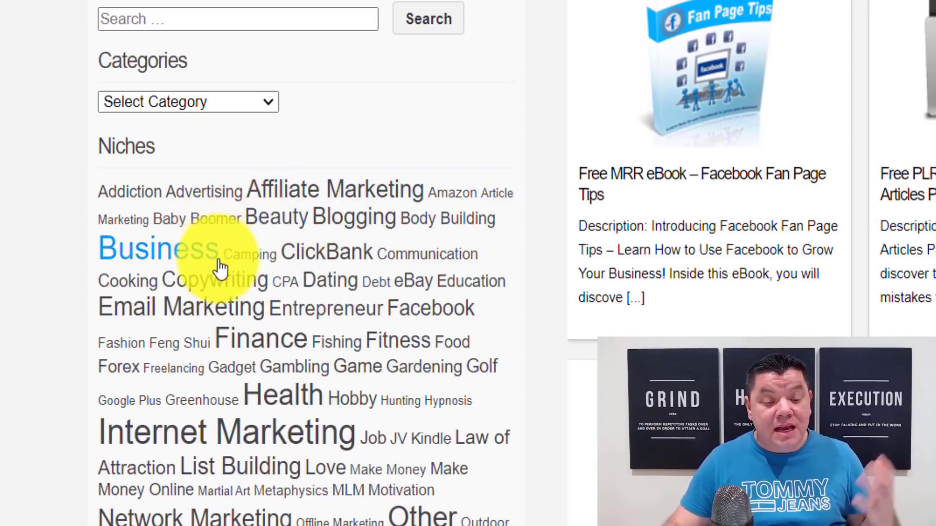
scroll(221, 267, "down", 2)
scroll(234, 265, "down", 2)
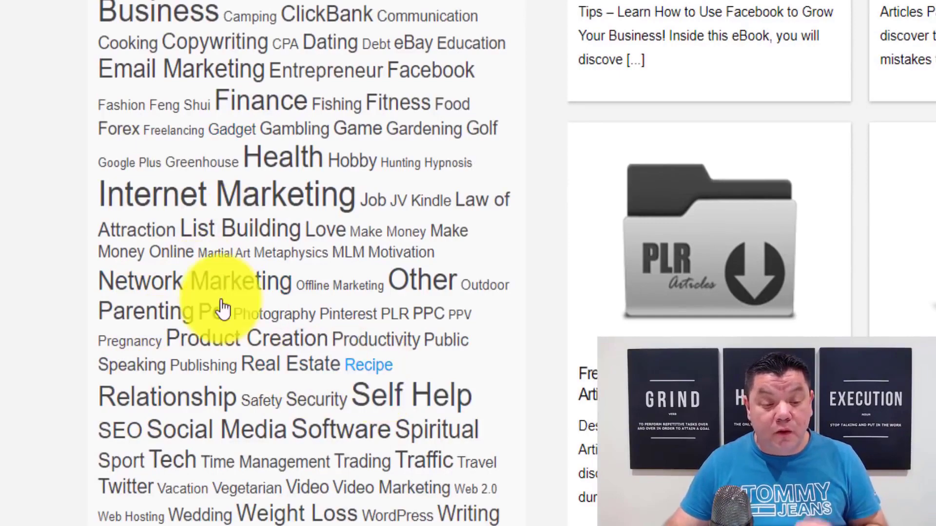
scroll(227, 268, "up", 3)
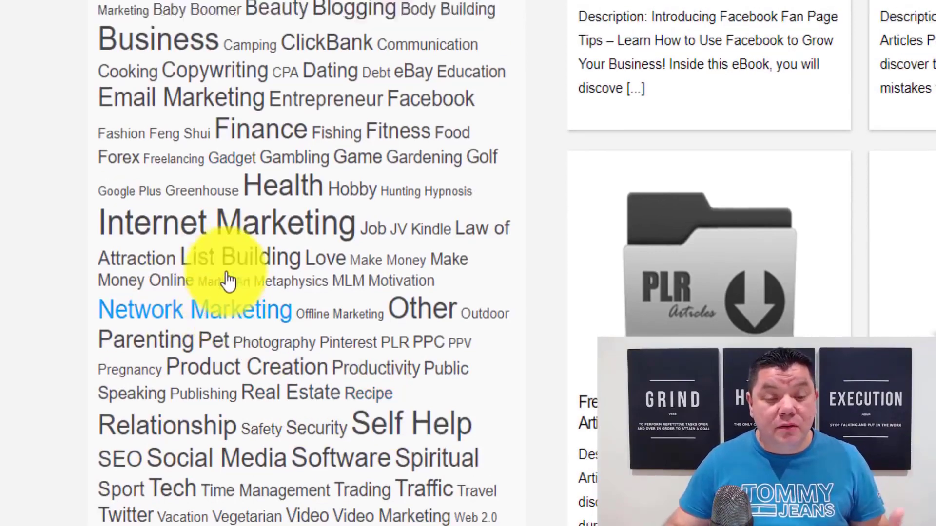
scroll(239, 268, "up", 2)
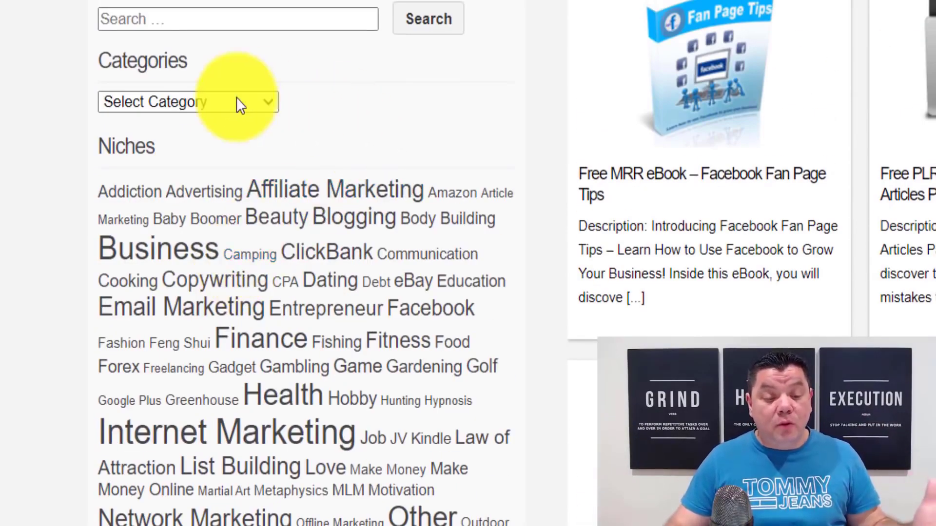
scroll(292, 195, "up", 2)
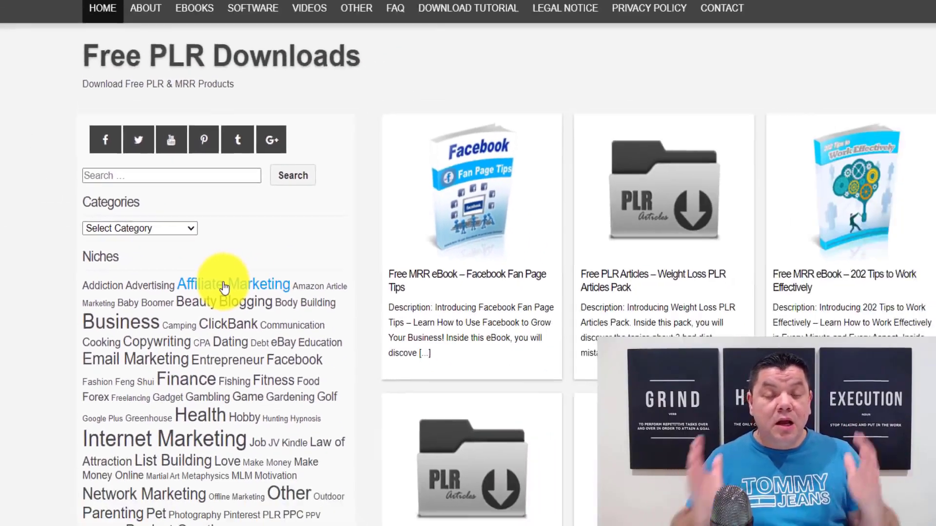
Open the Affiliate Marketing tag archive and browse listings like 'Commission Miner' and 'Affiliate Marketing Success Tips'
left_click(311, 310)
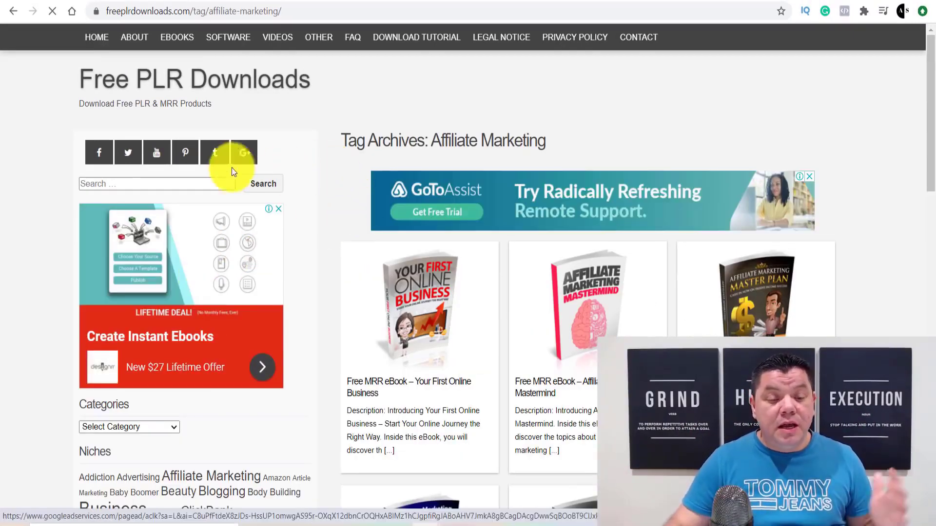
scroll(634, 273, "down", 3)
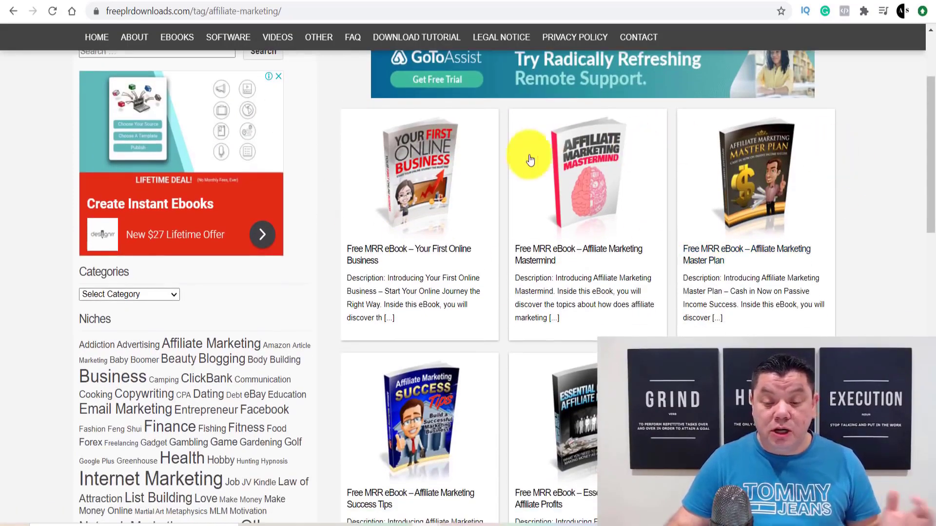
scroll(526, 178, "down", 4)
scroll(552, 186, "down", 10)
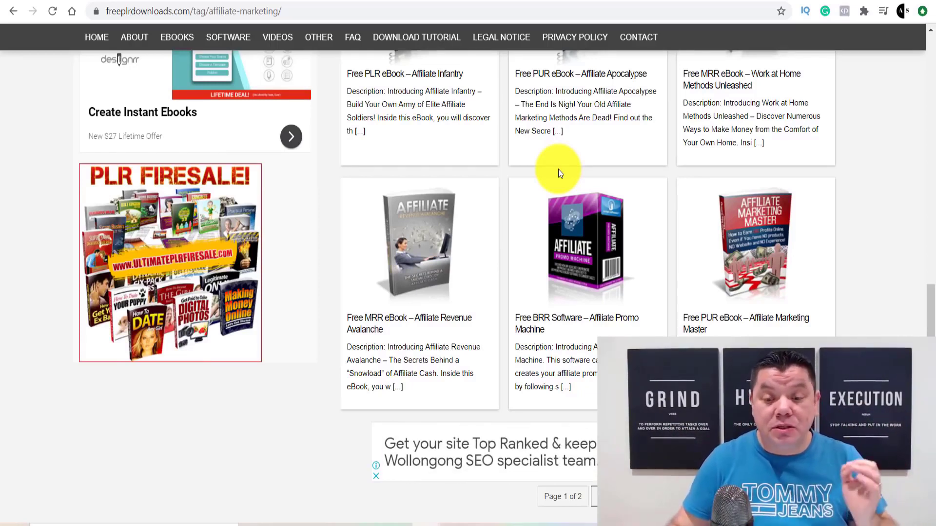
scroll(653, 205, "up", 7)
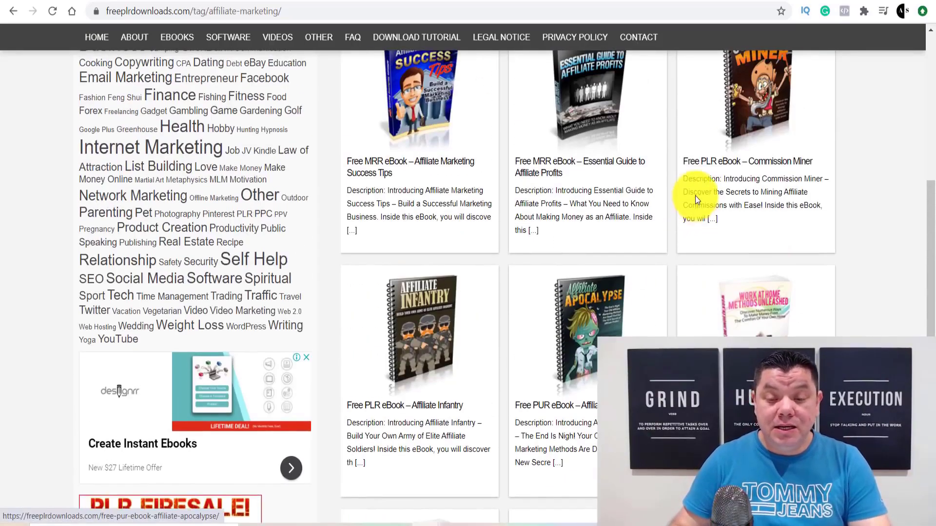
scroll(695, 195, "up", 4)
scroll(800, 177, "down", 3)
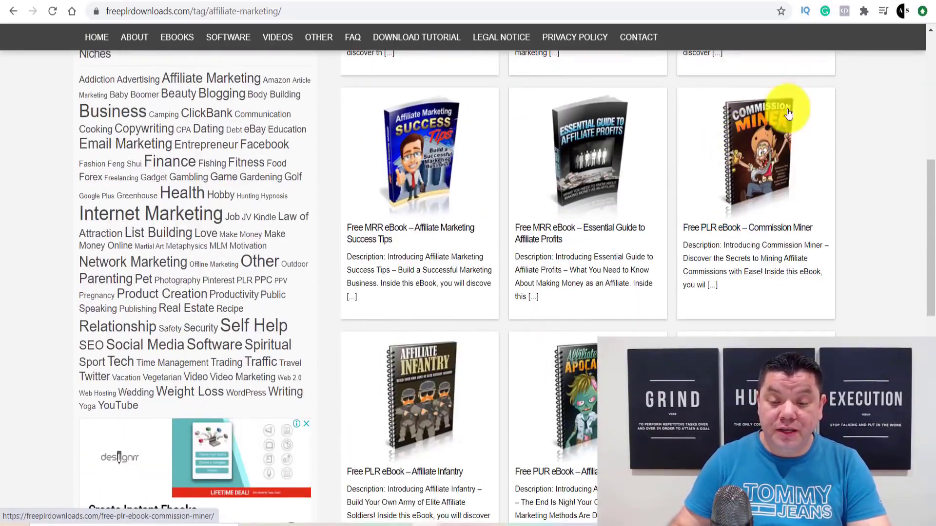
Open the Commission Miner post and download its 1.07 MB CommissionMiner zip
left_click(755, 145)
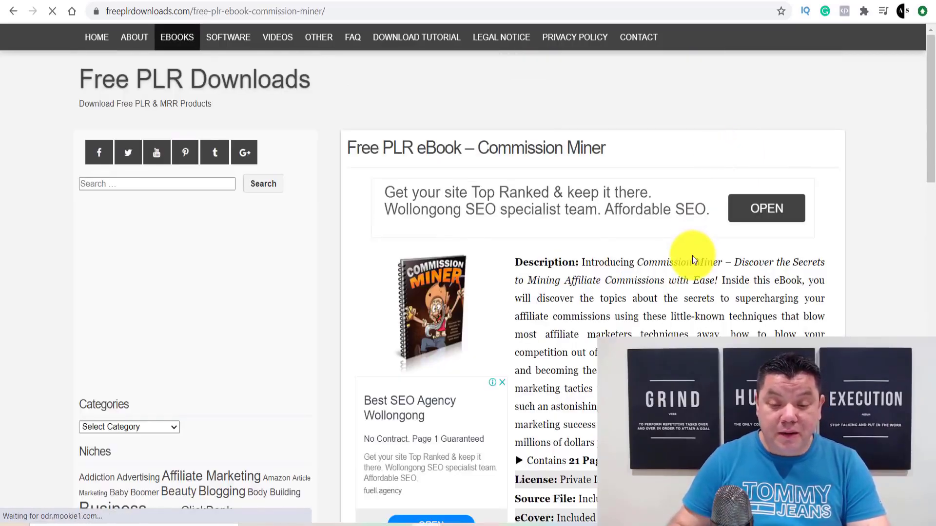
scroll(688, 270, "down", 5)
scroll(693, 255, "down", 10)
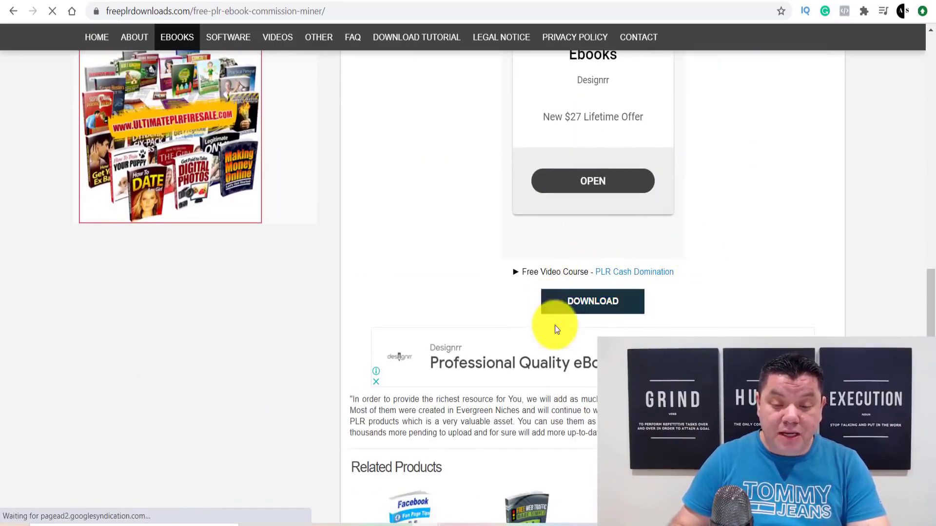
scroll(572, 164, "down", 3)
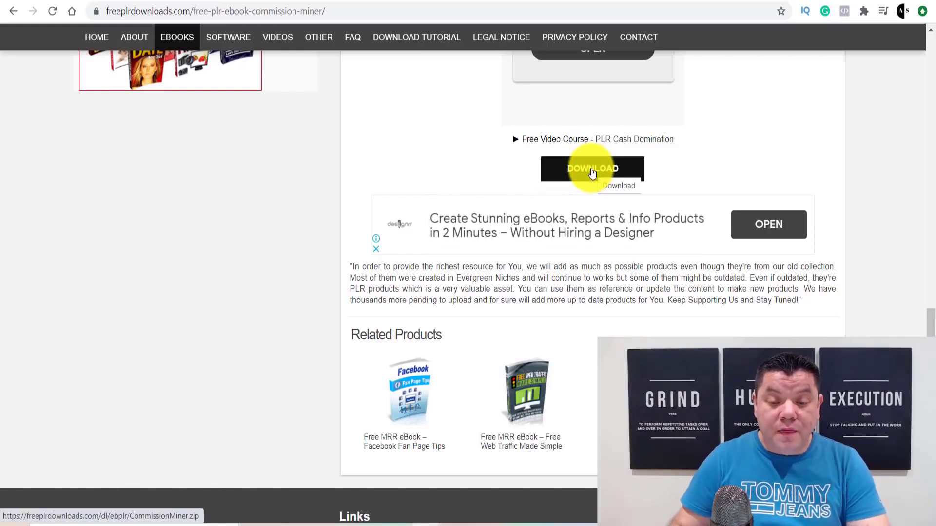
left_click(593, 173)
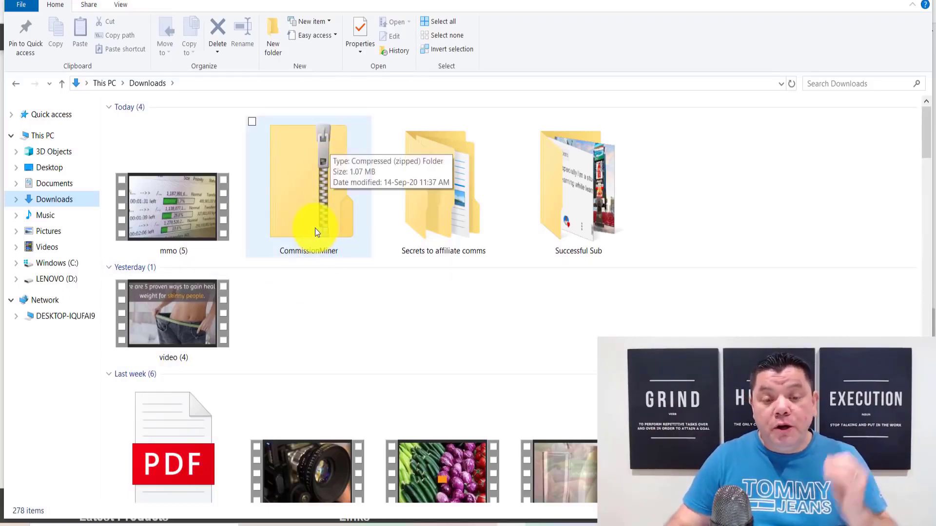
left_click(301, 171)
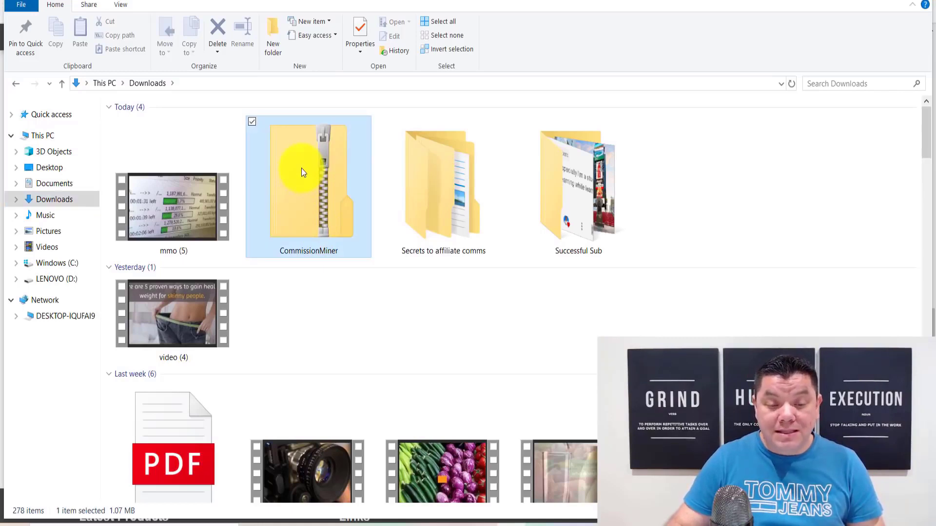
right_click(301, 171)
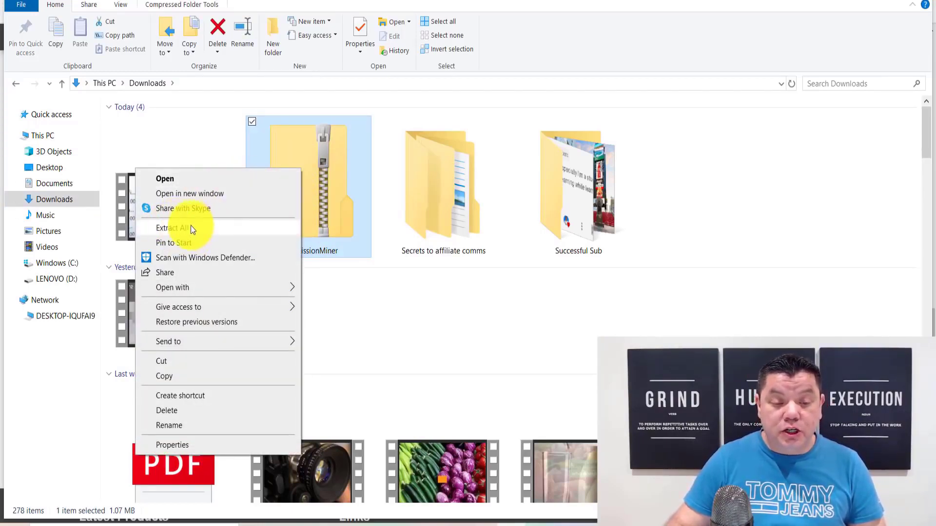
left_click(724, 183)
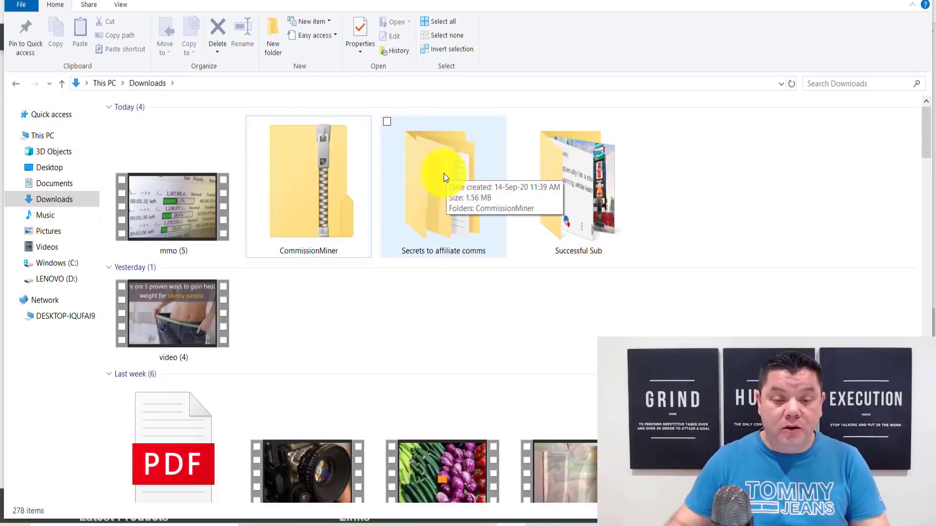
right_click(438, 158)
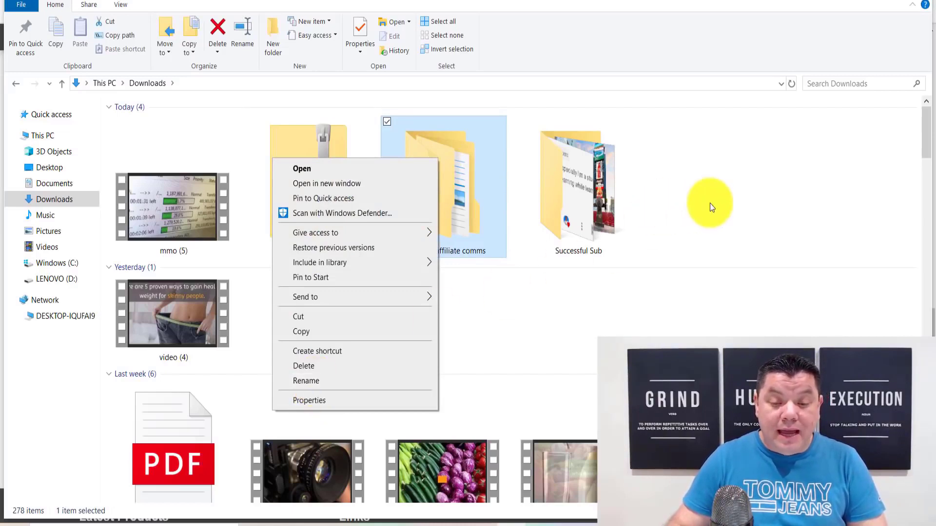
left_click(710, 204)
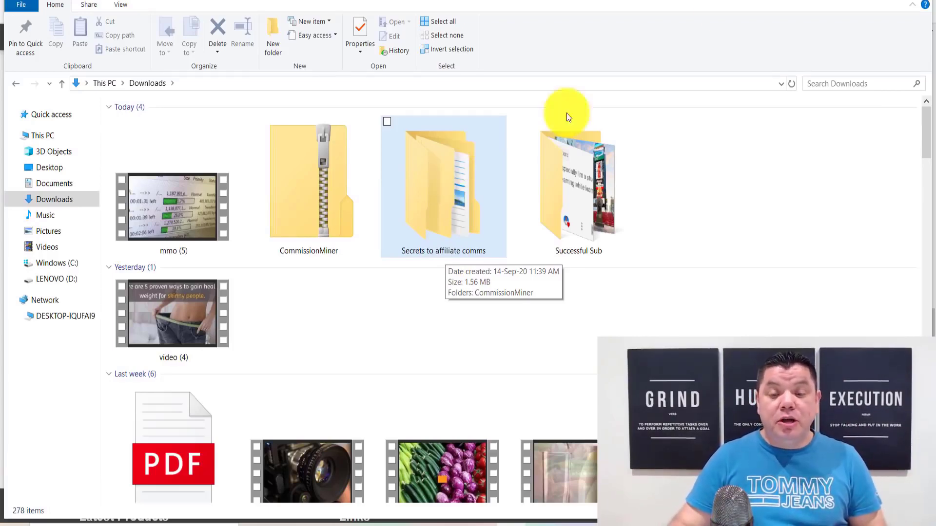
Return to the Payhip dashboard and open the store link to review the three existing products
left_click(862, 3)
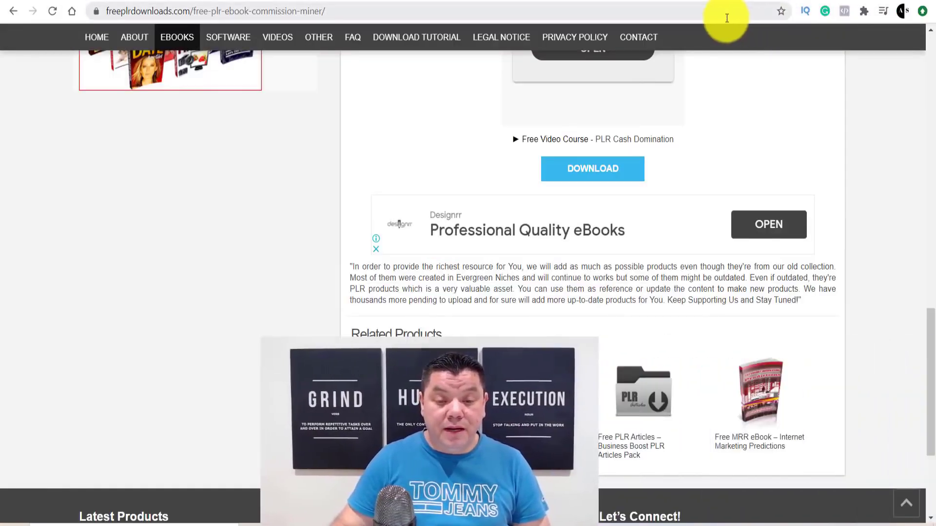
scroll(495, 59, "up", 3)
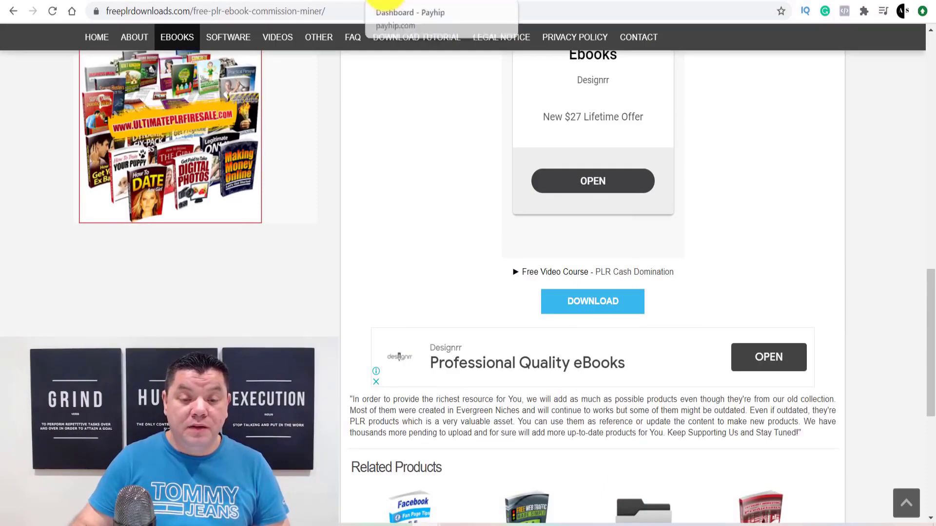
left_click(405, 2)
scroll(476, 251, "down", 2)
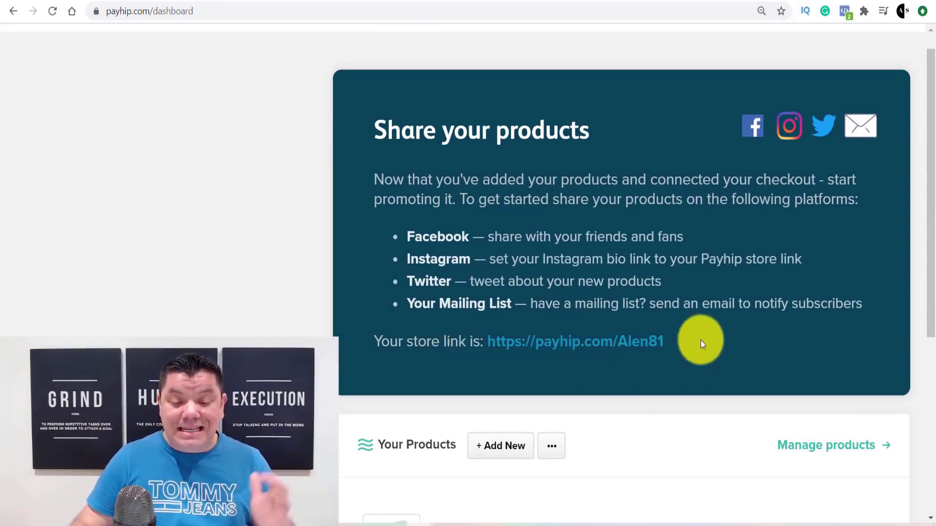
left_click(623, 343)
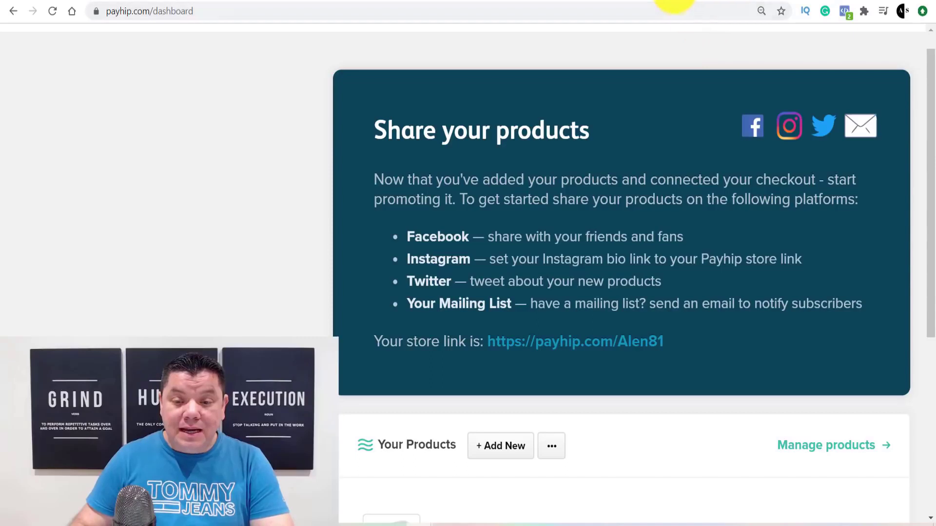
left_click(629, 3)
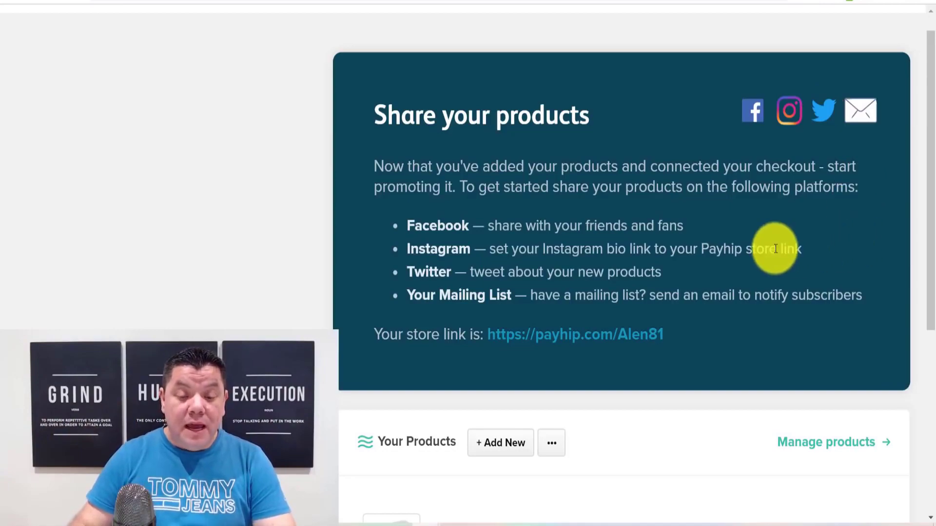
scroll(773, 248, "down", 7)
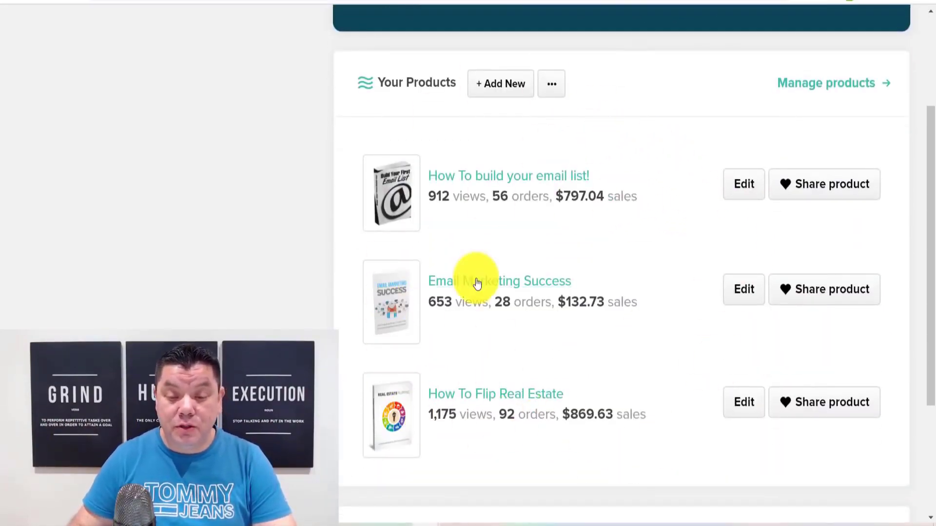
scroll(492, 284, "up", 9)
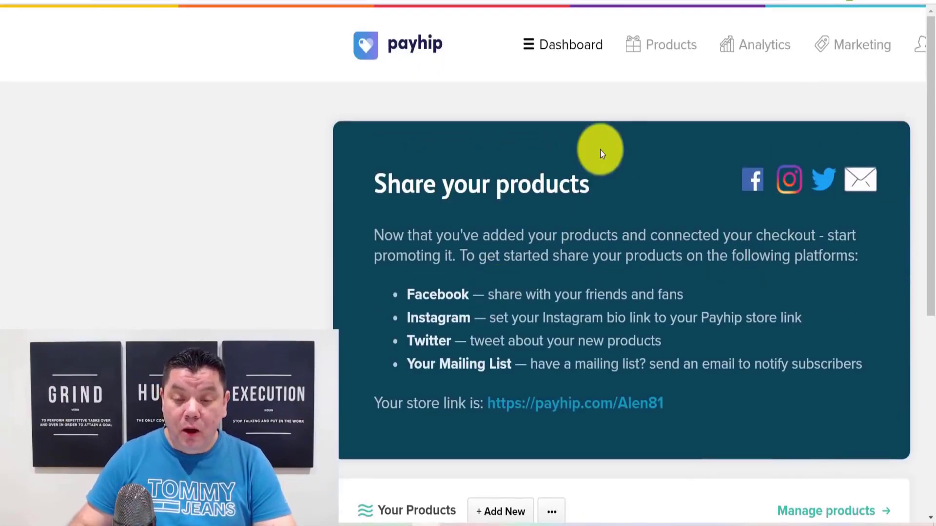
Go from the products list to Add Digital Product, showing the empty form priced USD 2.00
left_click(656, 48)
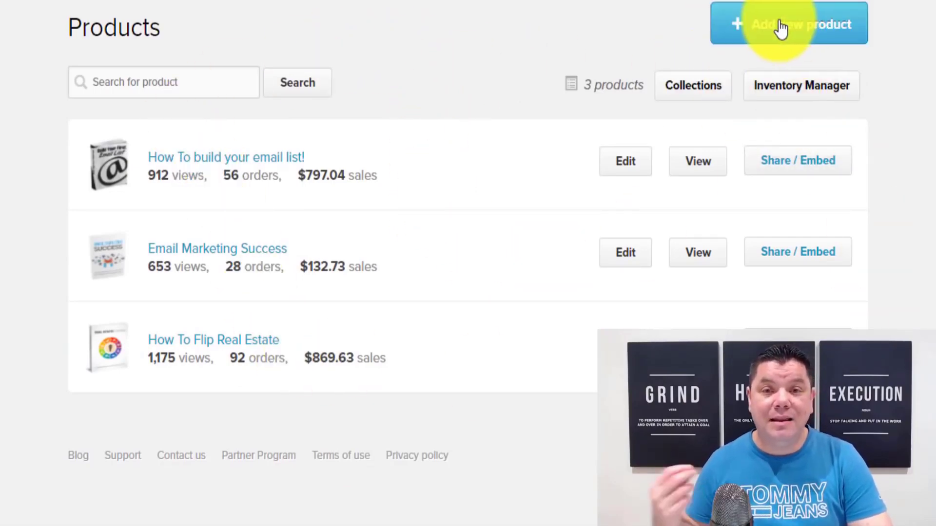
left_click(814, 25)
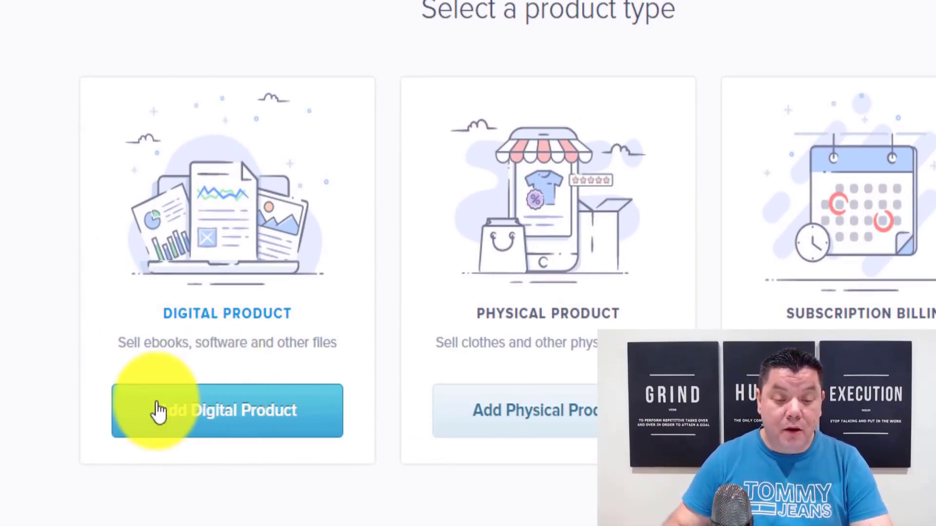
left_click(199, 418)
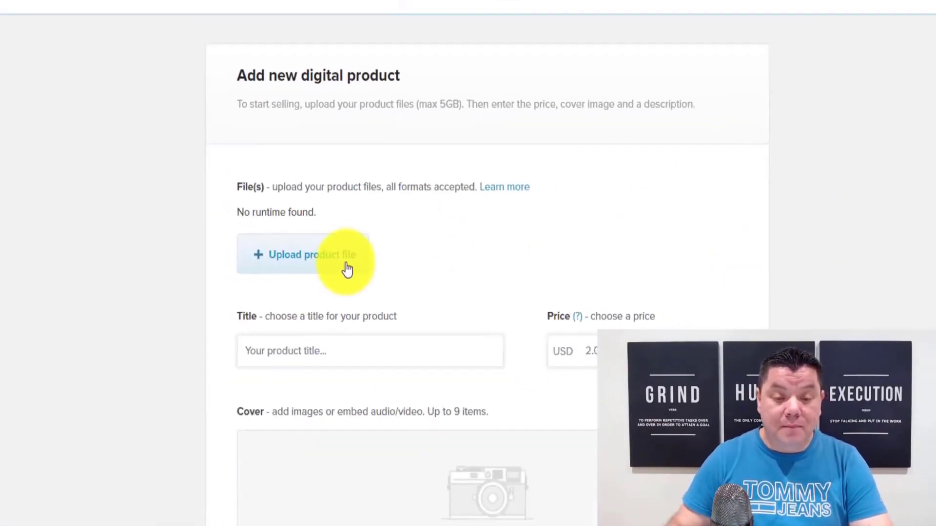
scroll(584, 263, "down", 2)
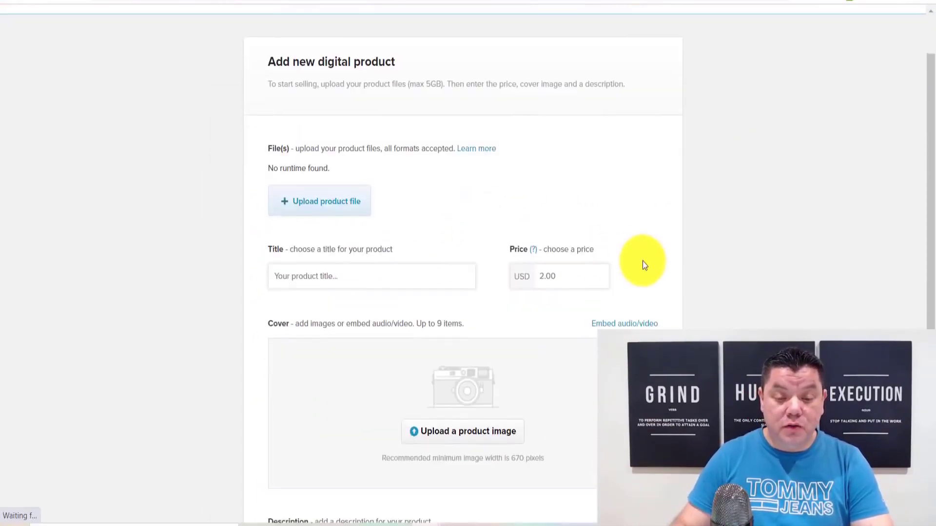
scroll(648, 264, "down", 4)
scroll(655, 263, "up", 4)
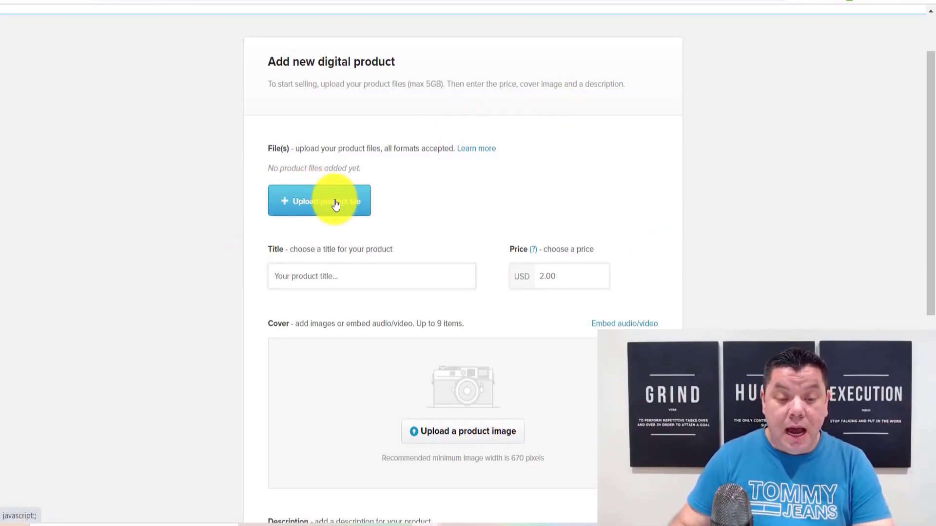
Upload Commission Miner.pdf from Secrets to affiliate comms > CommissionMiner as the product file
left_click(316, 203)
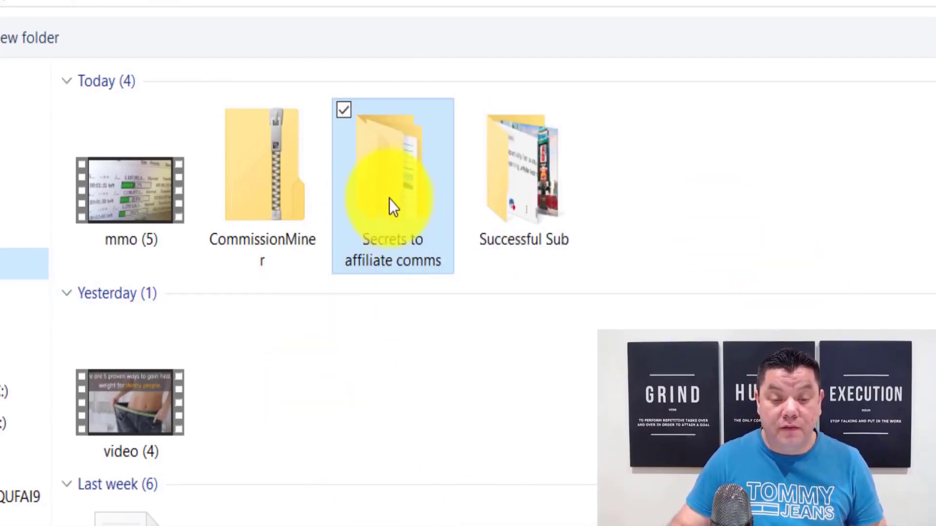
double_click(388, 191)
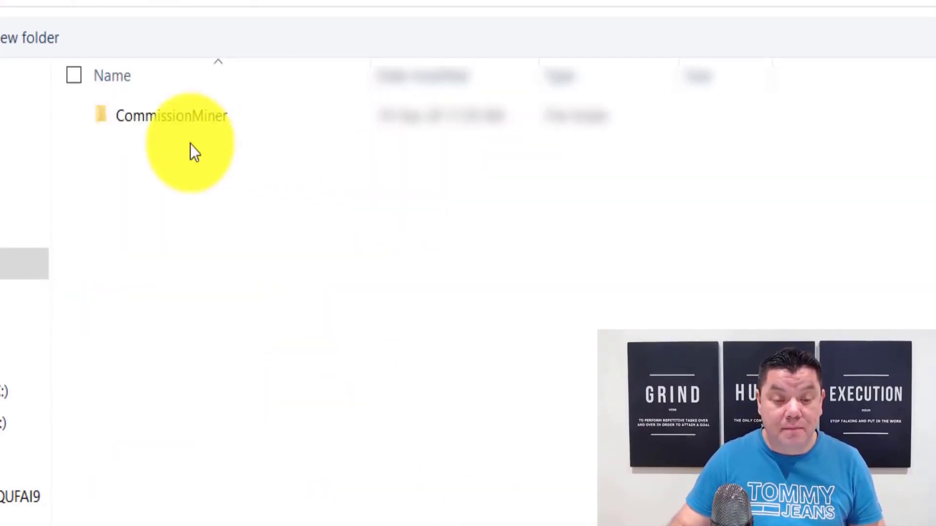
double_click(171, 116)
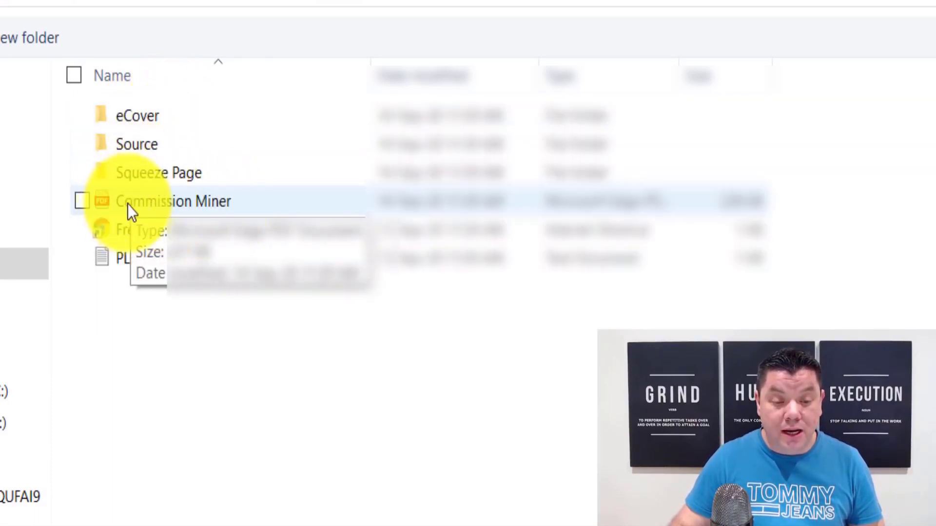
double_click(162, 200)
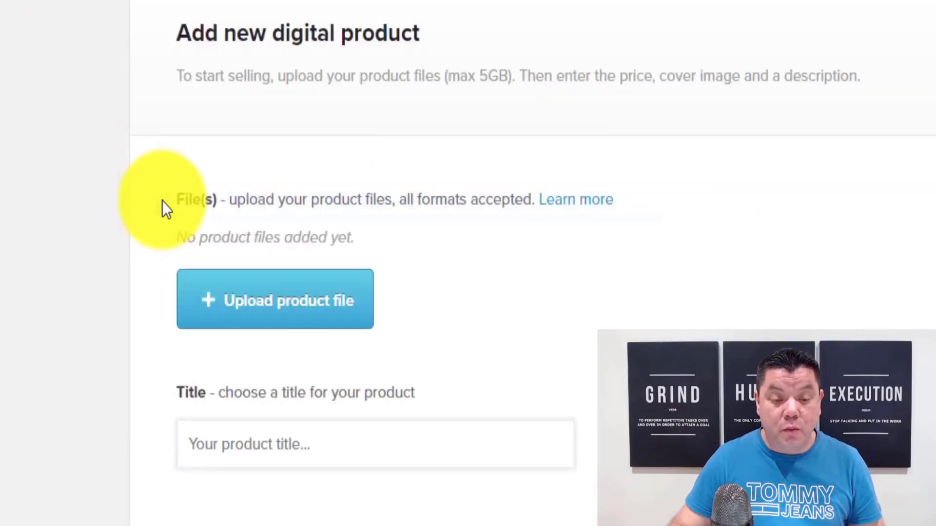
scroll(185, 224, "down", 1)
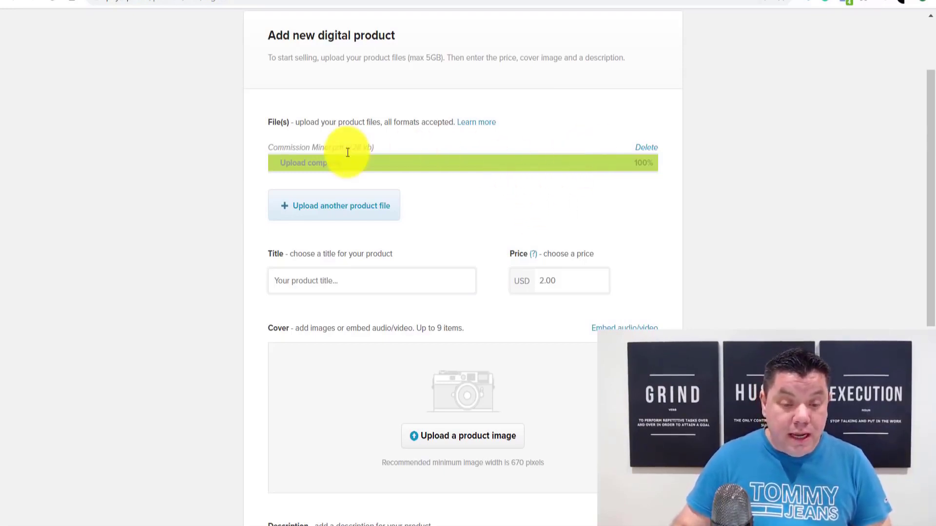
Enter 'Secrets to affiliate comms' as the product title and 4.99 as its USD price
left_click(297, 287)
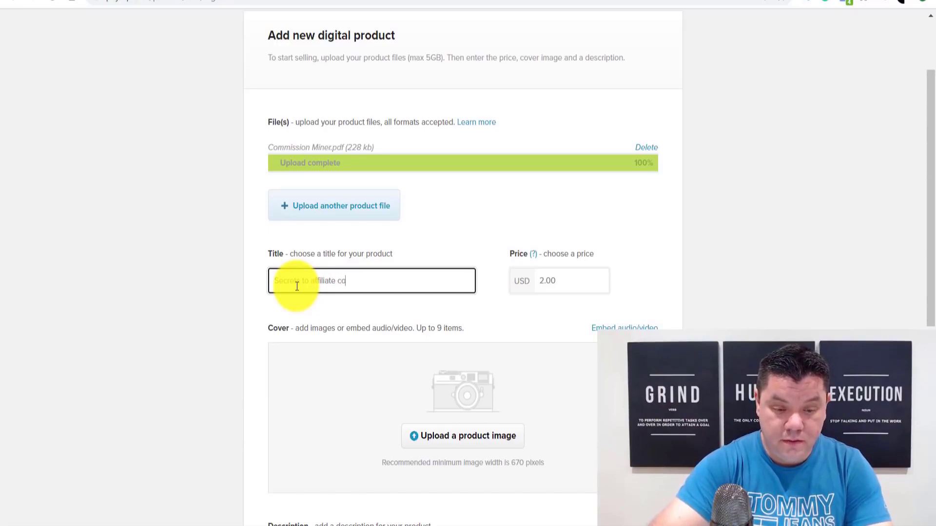
left_click(545, 286)
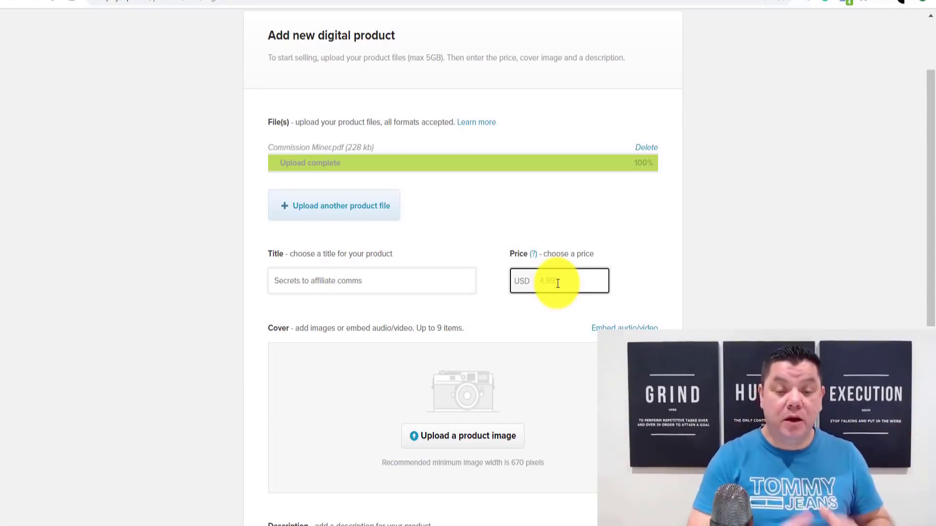
scroll(486, 279, "down", 1)
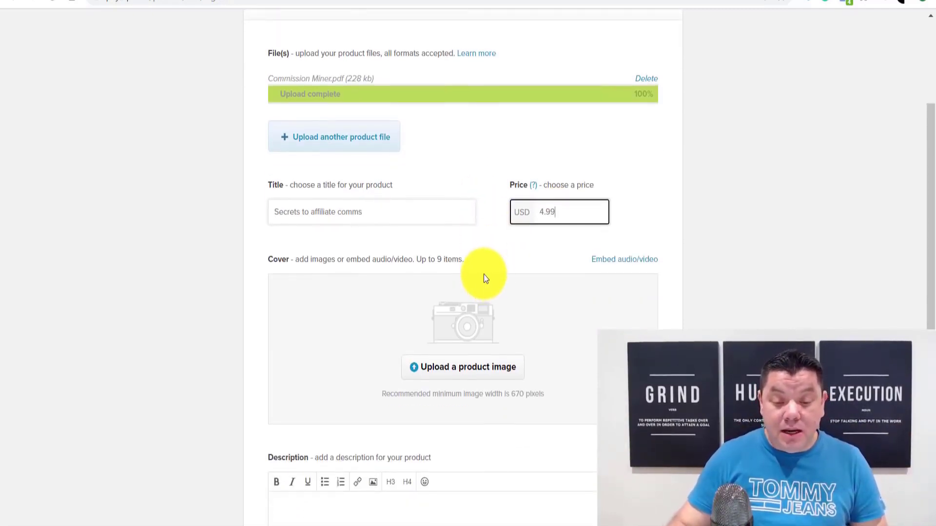
Upload the report-flat image from the eCover folder as the product's cover
left_click(454, 370)
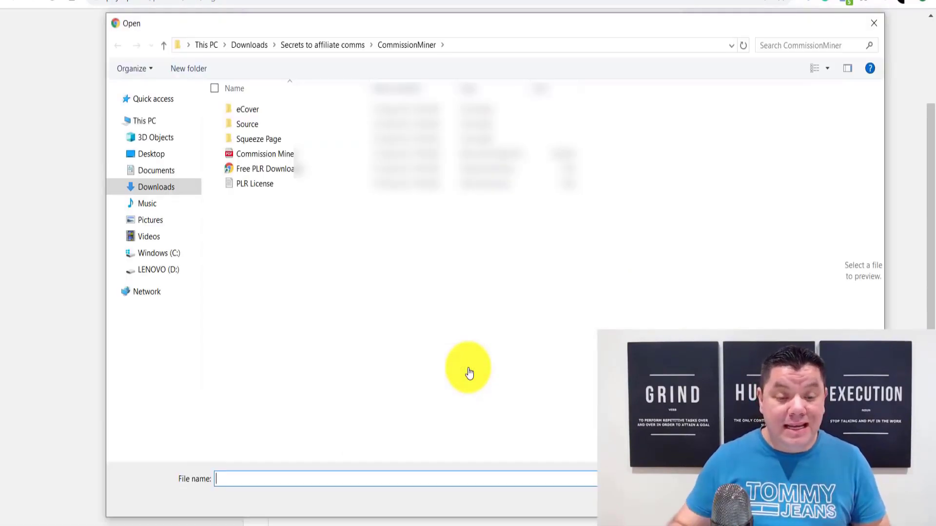
double_click(247, 109)
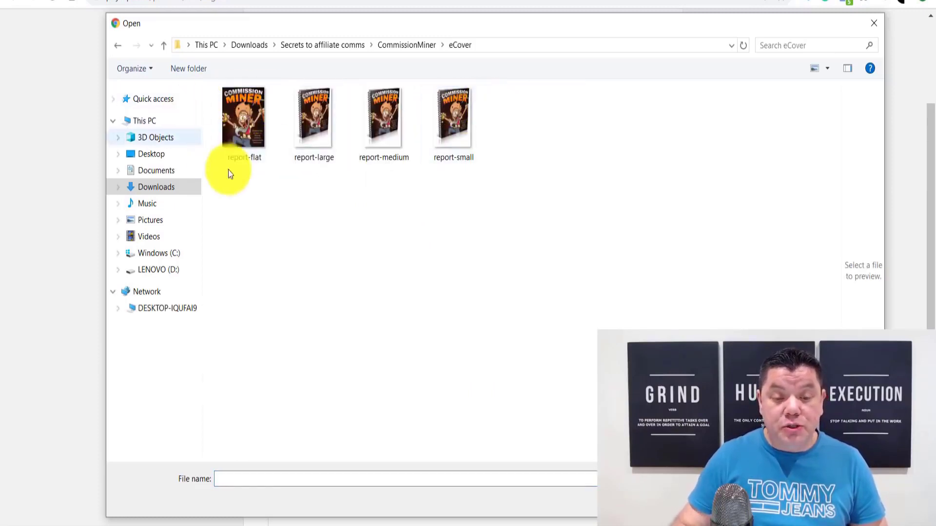
double_click(253, 106)
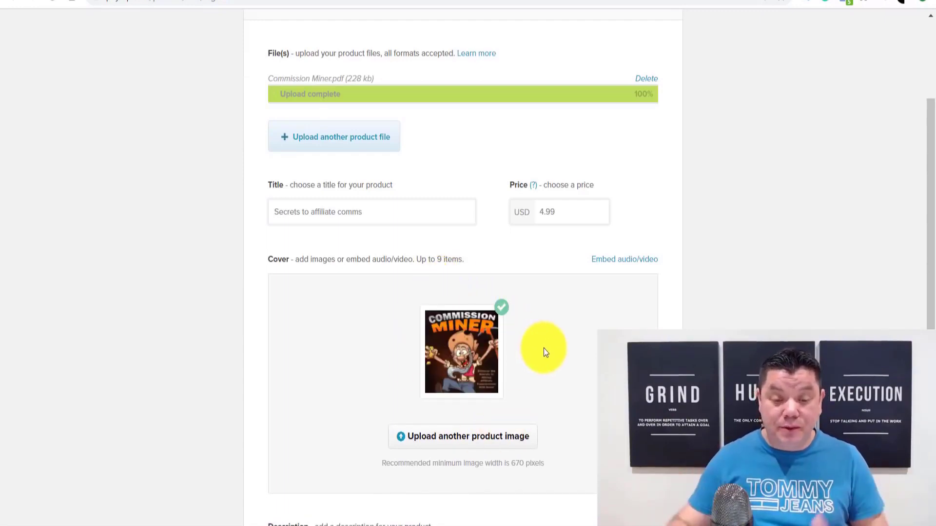
scroll(549, 360, "down", 3)
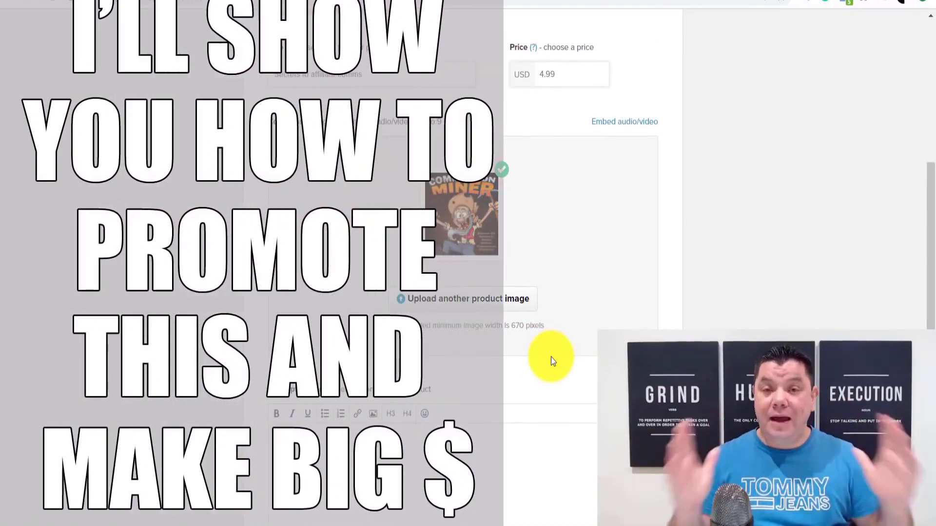
scroll(548, 354, "down", 3)
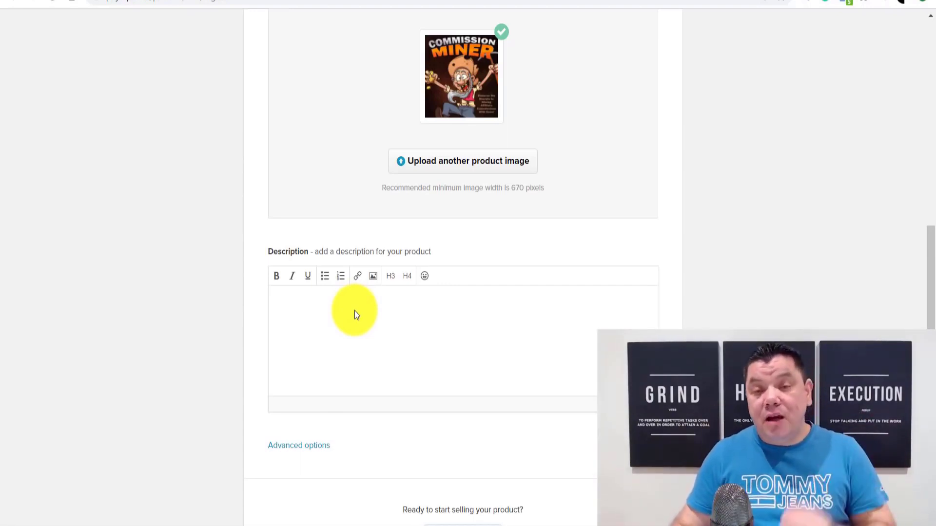
Read through the Commission Miner ebook description, then bring up the Downloads folder window
left_click(315, 311)
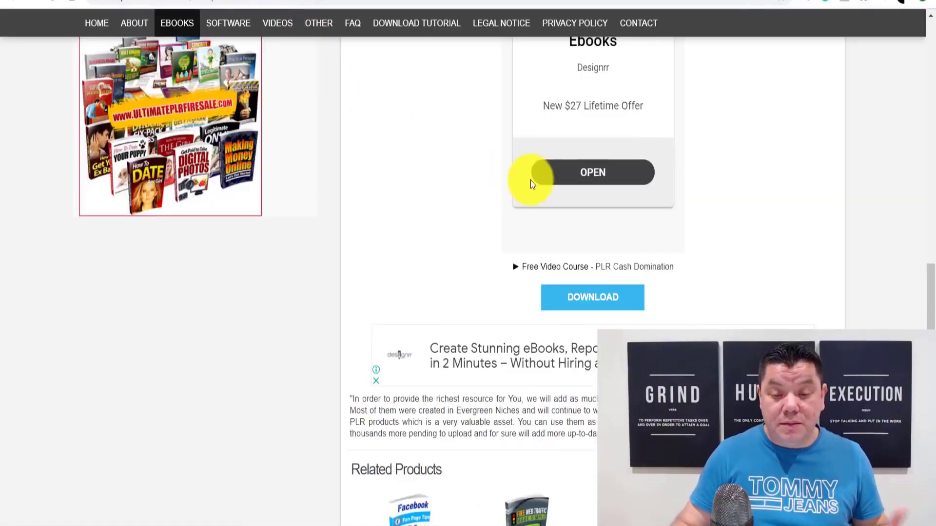
scroll(530, 177, "up", 12)
scroll(502, 218, "up", 4)
scroll(499, 209, "down", 2)
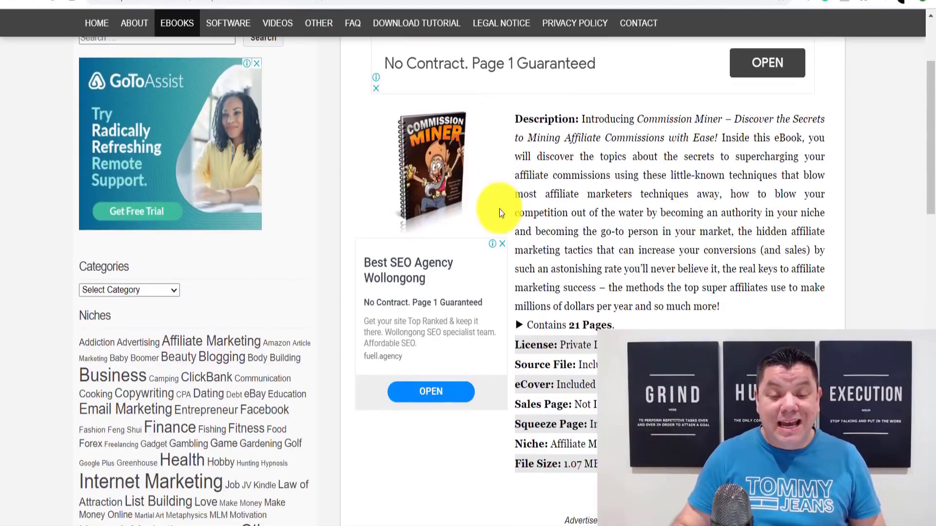
scroll(511, 198, "up", 2)
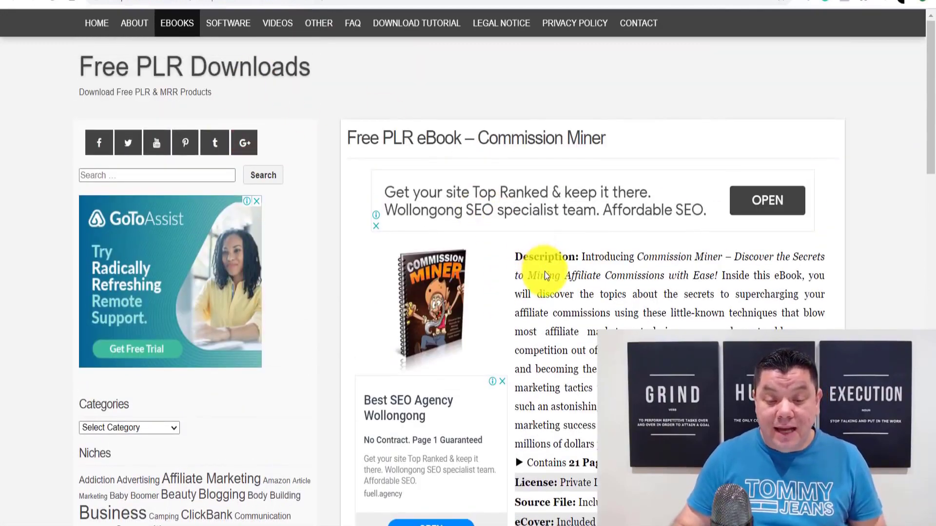
scroll(592, 175, "down", 1)
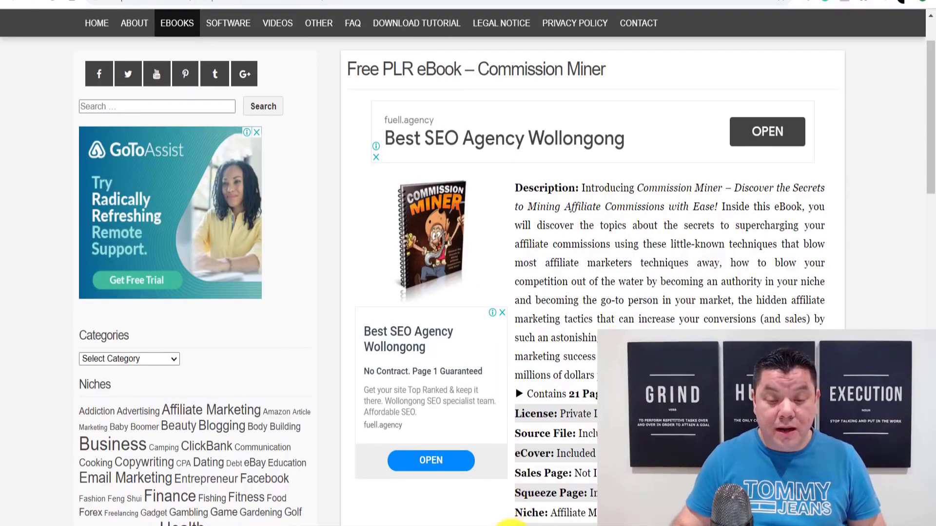
left_click(518, 521)
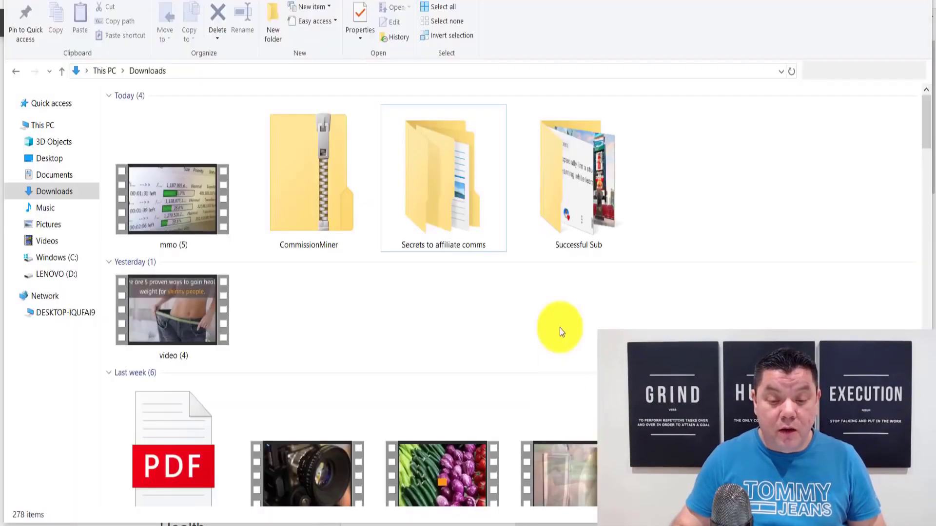
Open Commission Miner.pdf from the Secrets to affiliate comms > CommissionMiner folder
double_click(443, 176)
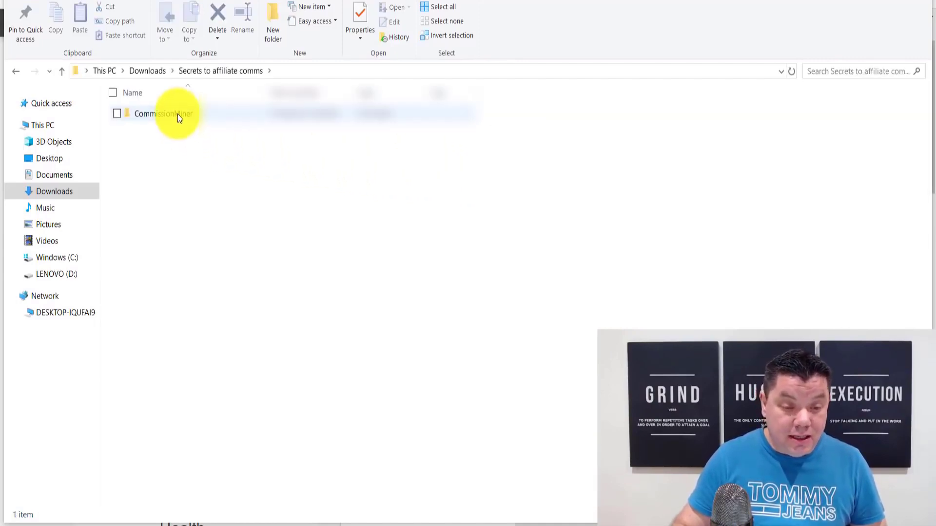
double_click(178, 114)
double_click(159, 160)
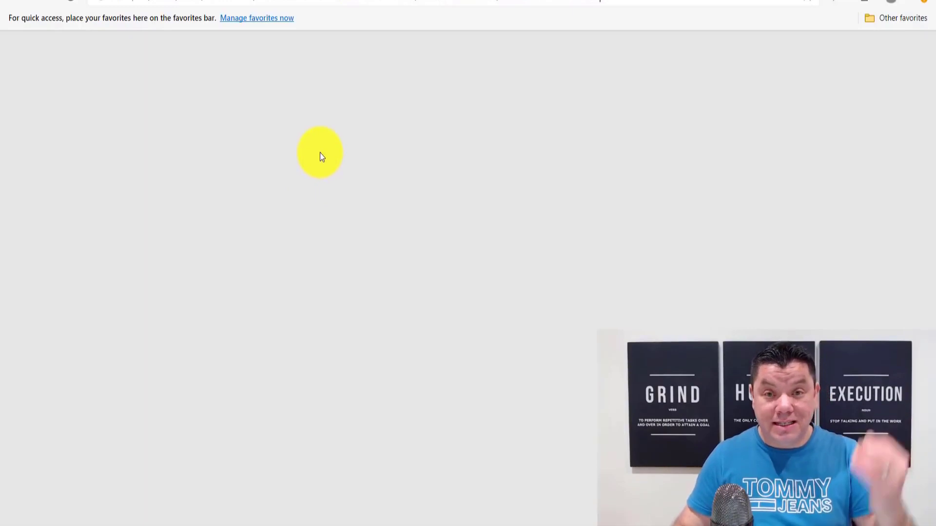
scroll(385, 216, "down", 20)
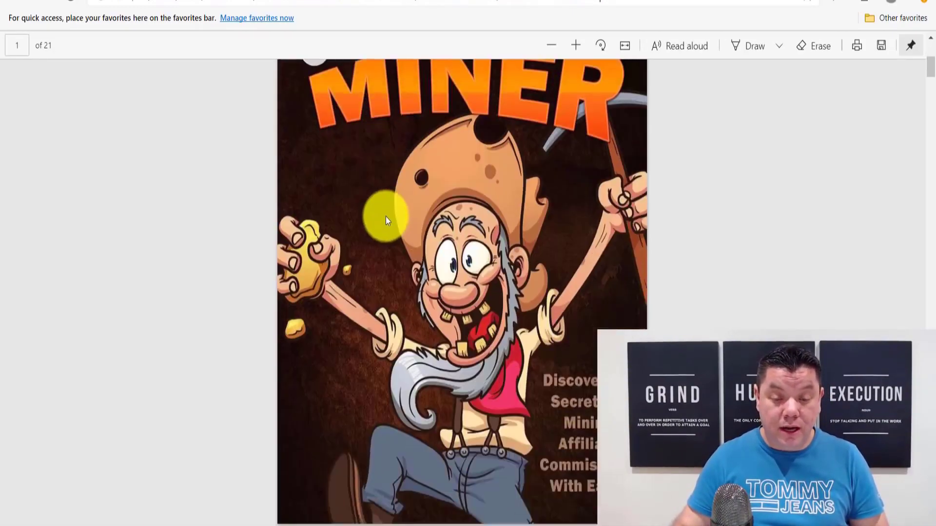
scroll(399, 224, "up", 5)
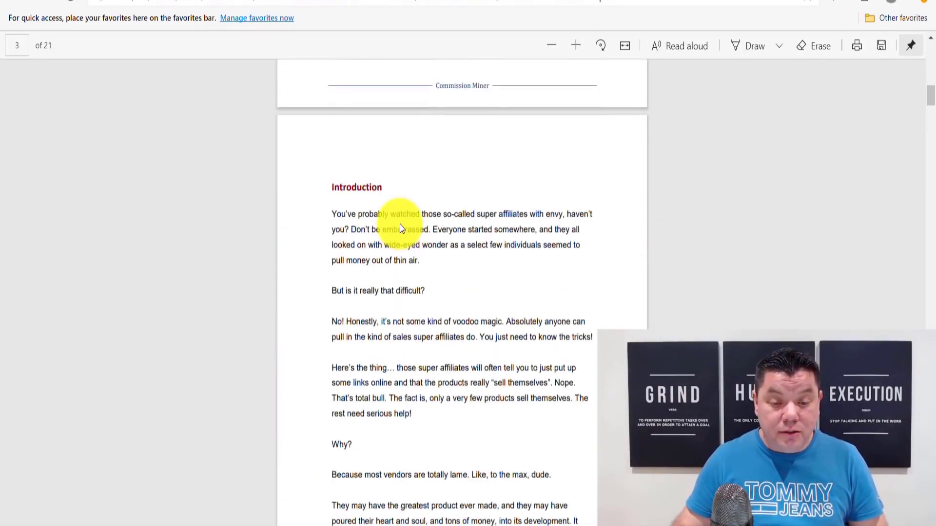
Copy the PDF's Introduction paragraphs and return to the Commission Miner ebook page
double_click(335, 215)
left_click_drag(403, 314, 434, 428)
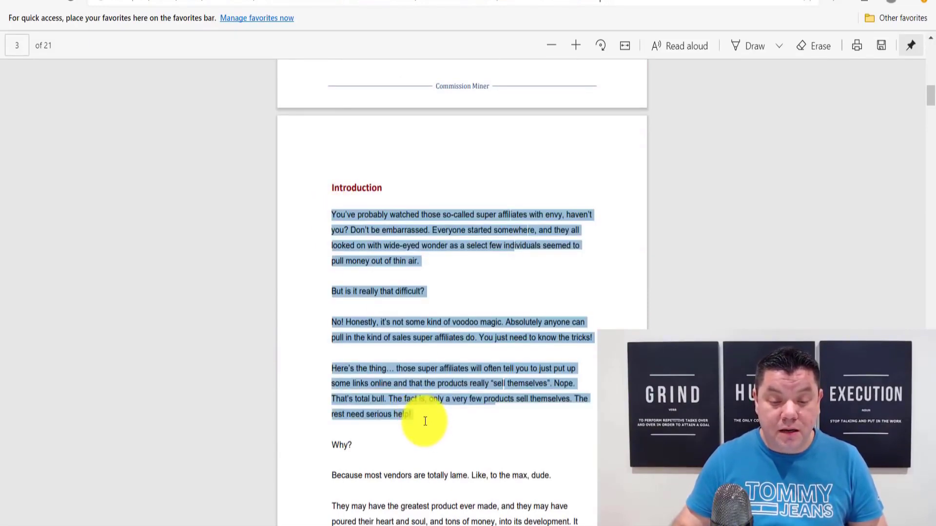
right_click(428, 370)
left_click(488, 216)
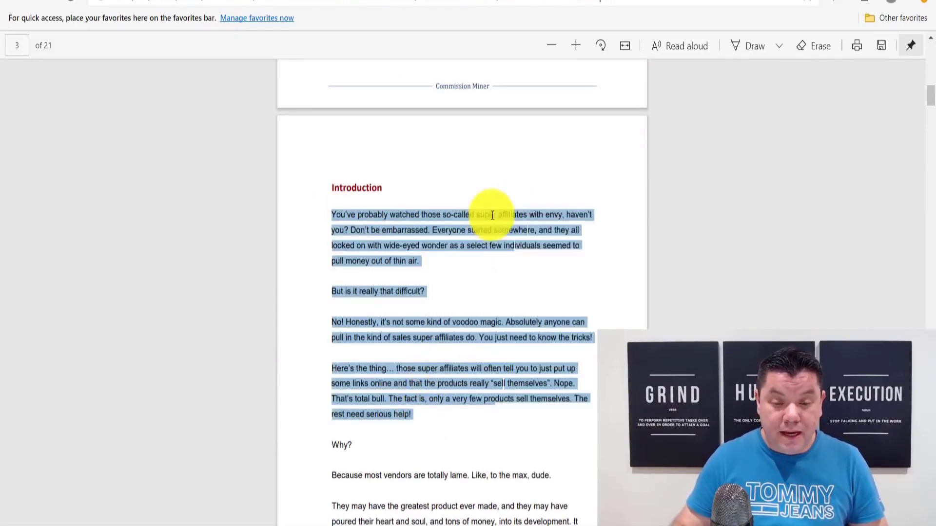
key("alt+Tab")
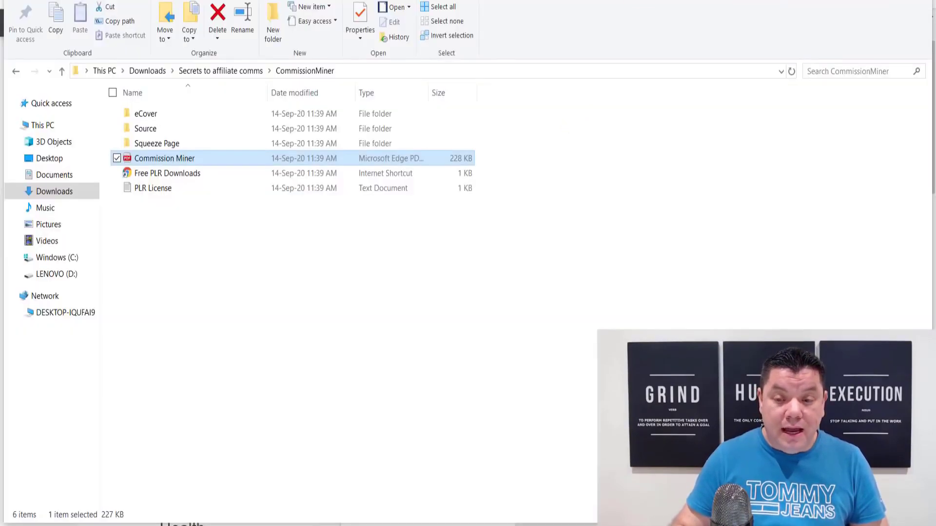
key("alt+Tab")
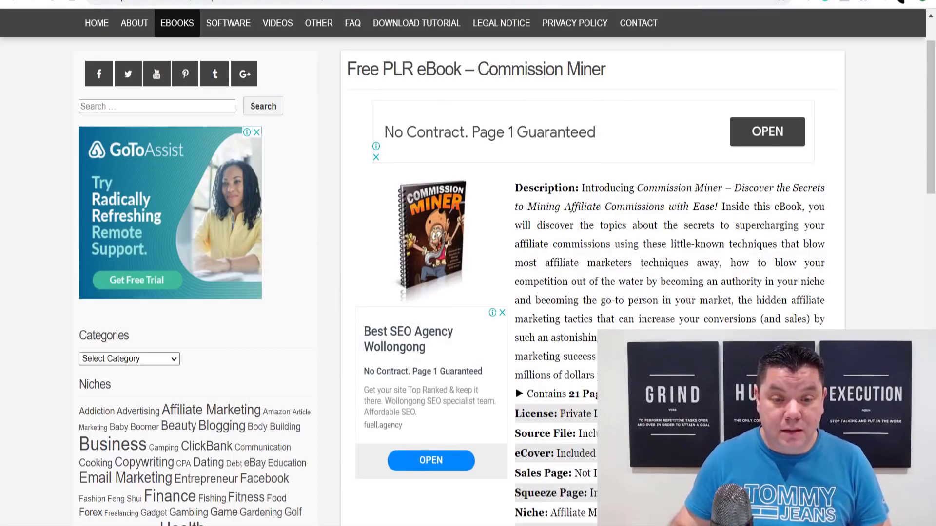
Paste the copied Introduction text as the description and publish the product with Add Product
left_click(419, 0)
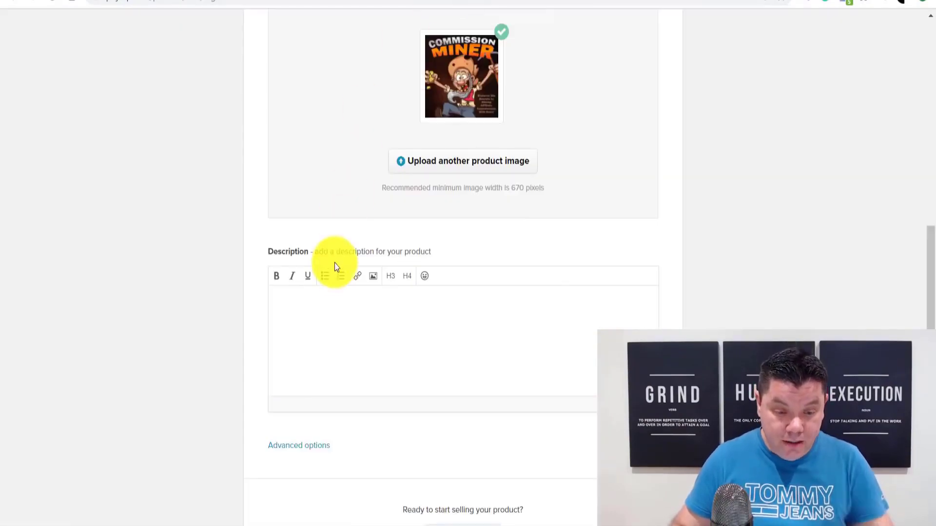
key("ctrl+v")
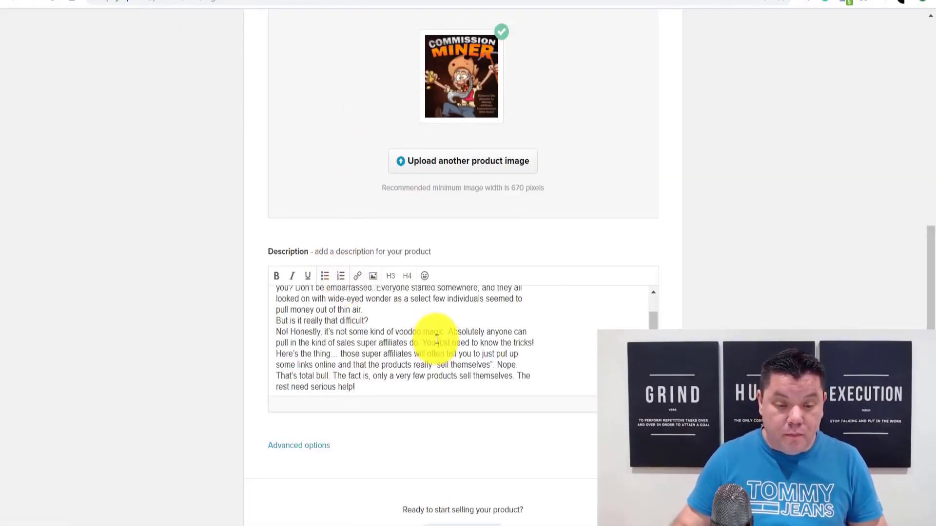
scroll(428, 334, "down", 1)
scroll(428, 334, "down", 2)
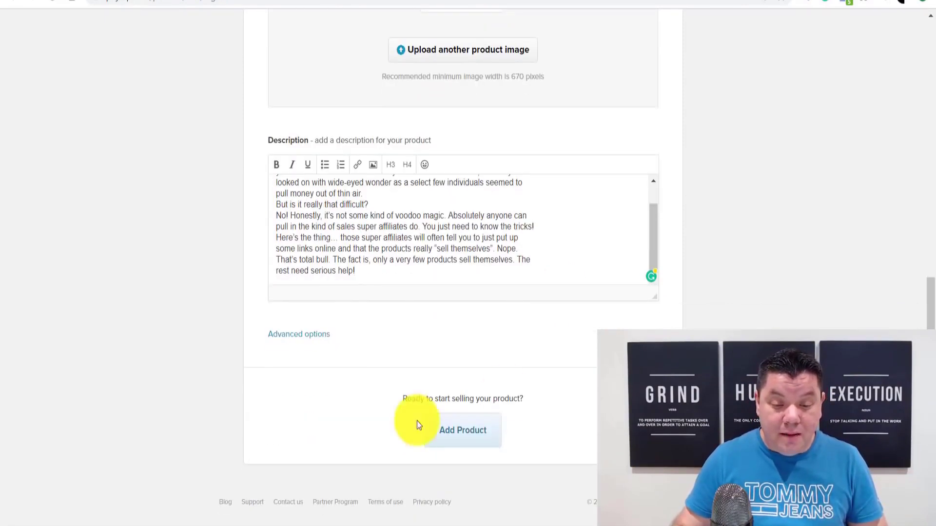
left_click(458, 428)
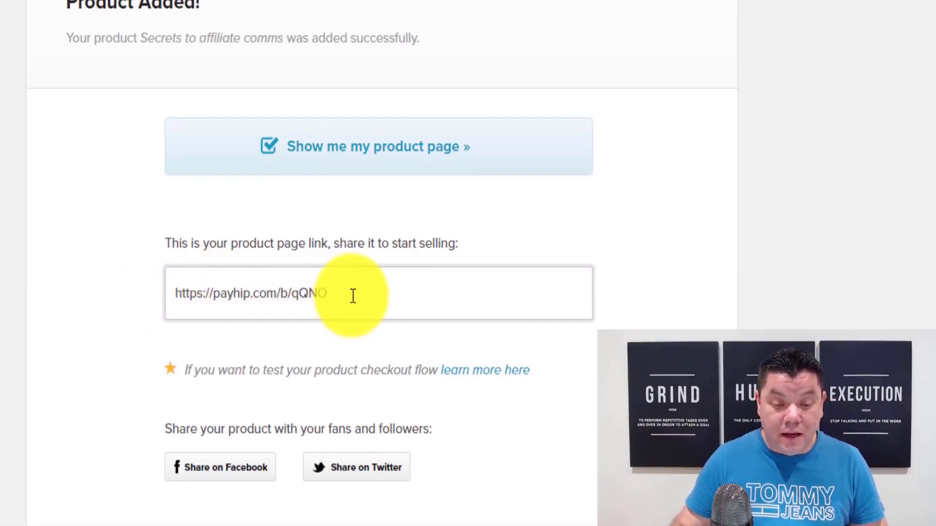
Select the shareable product link, then open the live 'Secrets to affiliate comms' page
left_click_drag(353, 296, 168, 292)
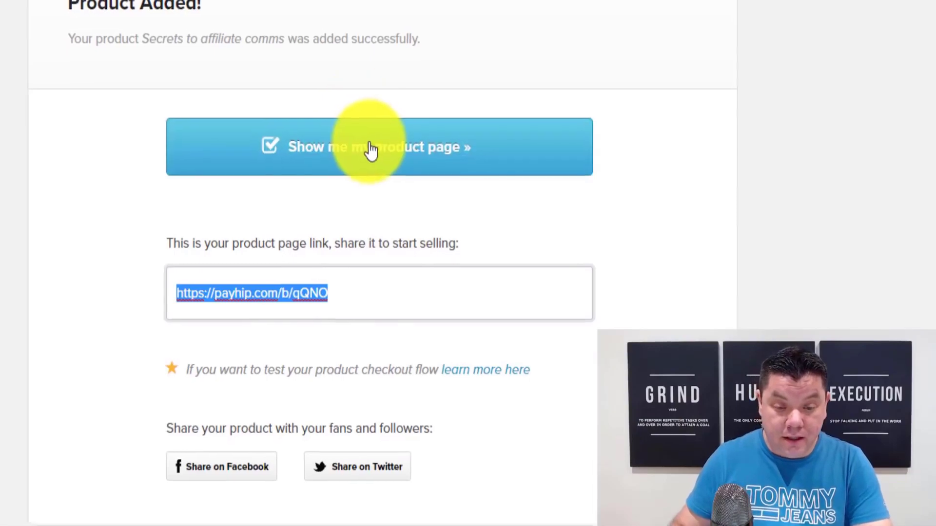
left_click(370, 150)
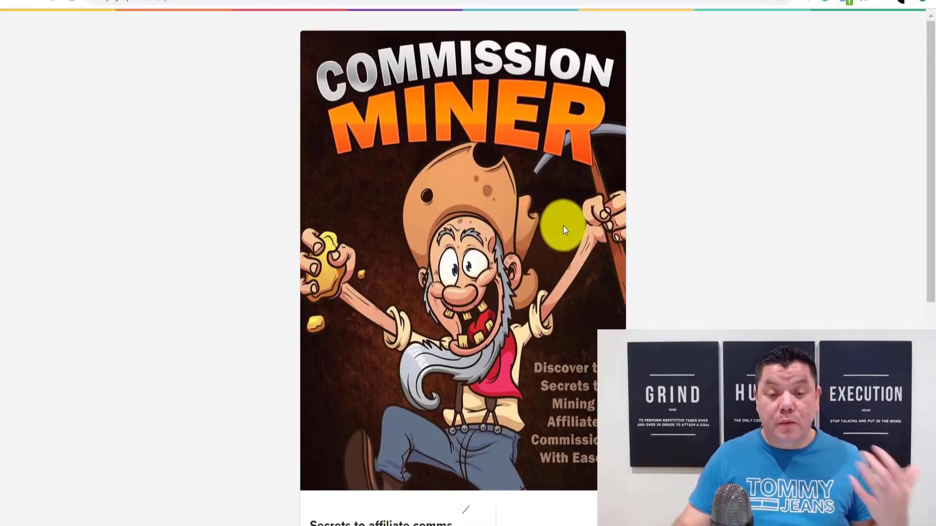
Check that the seller's store front lists the Commission Miner product at $4.99
scroll(564, 226, "down", 7)
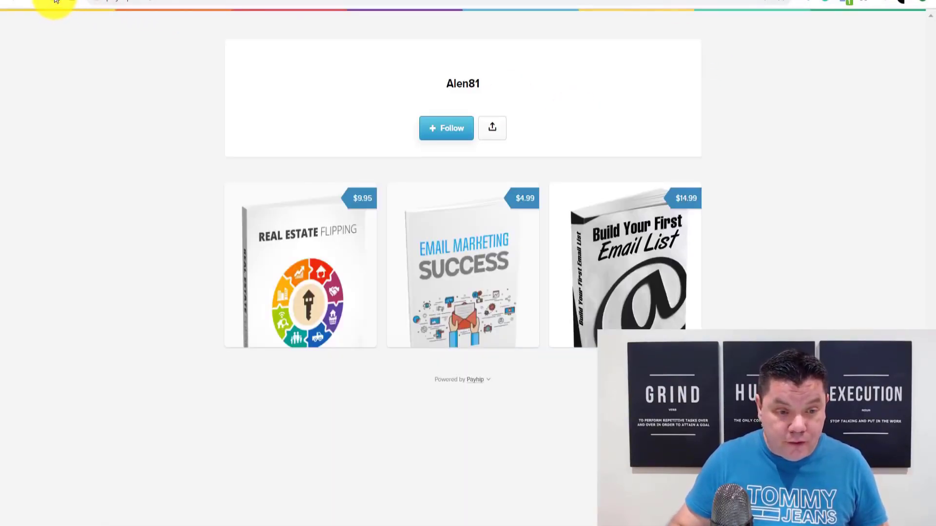
left_click(52, 2)
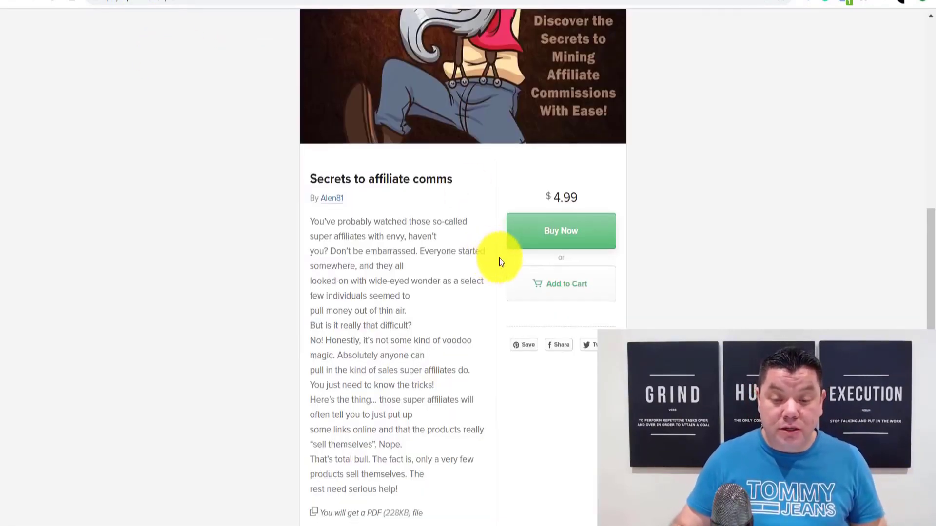
scroll(495, 255, "down", 1)
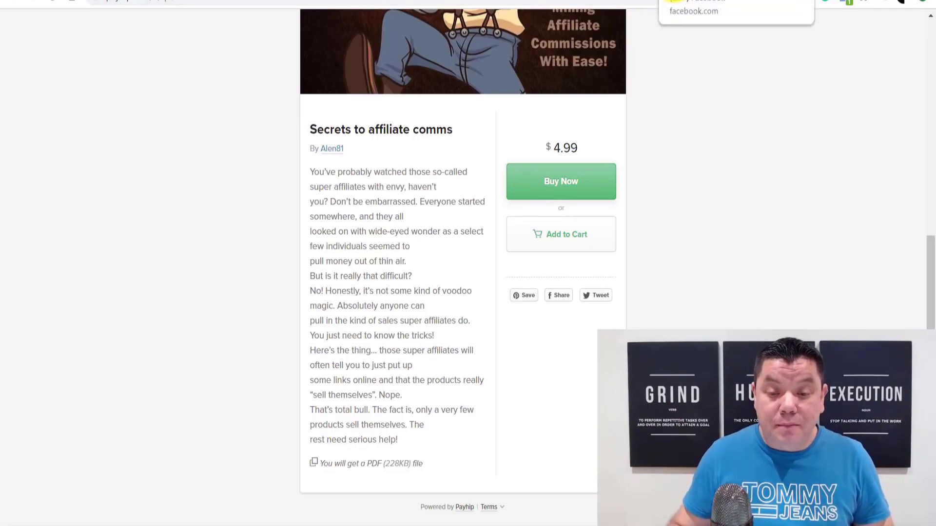
Browse the Facebook group results for 'affiliate marketing groups' to find promotion spots
left_click(648, 2)
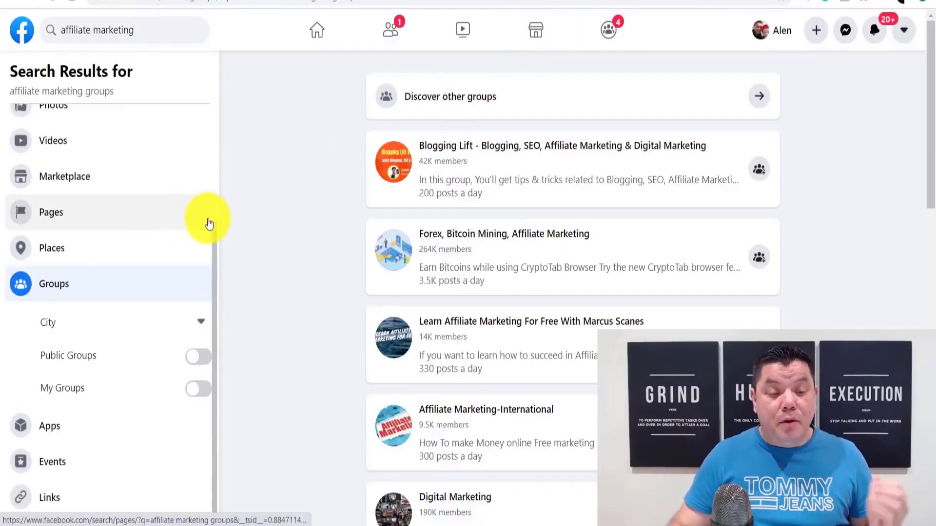
mouse_move(377, 169)
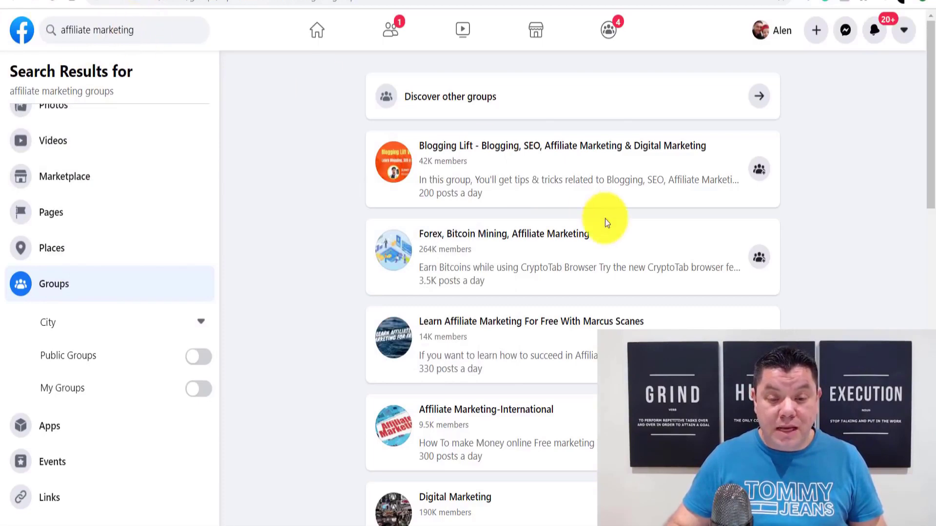
scroll(600, 219, "down", 5)
scroll(599, 224, "down", 6)
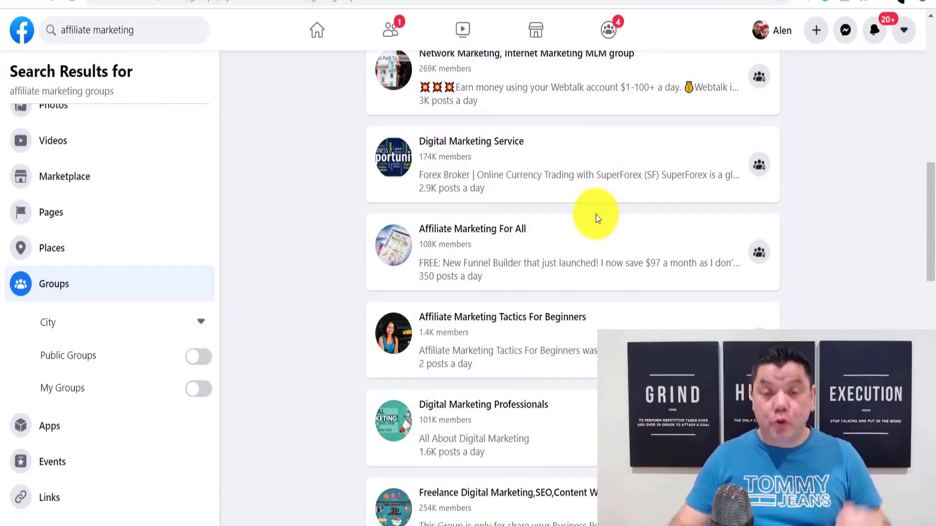
scroll(593, 220, "down", 3)
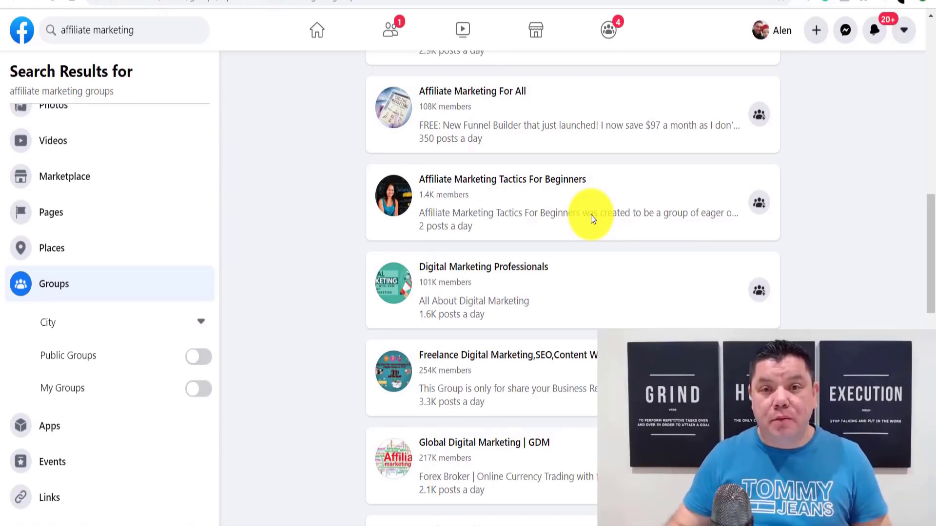
scroll(648, 265, "down", 9)
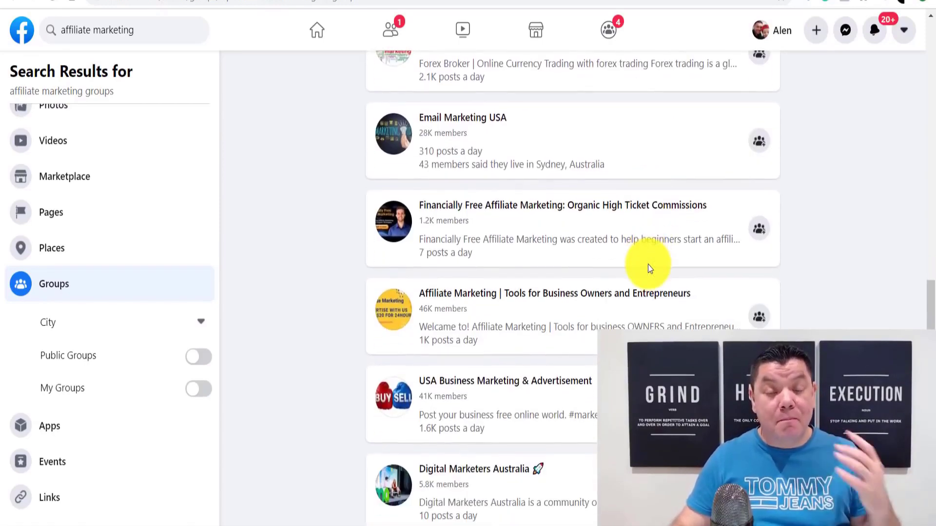
scroll(650, 268, "down", 4)
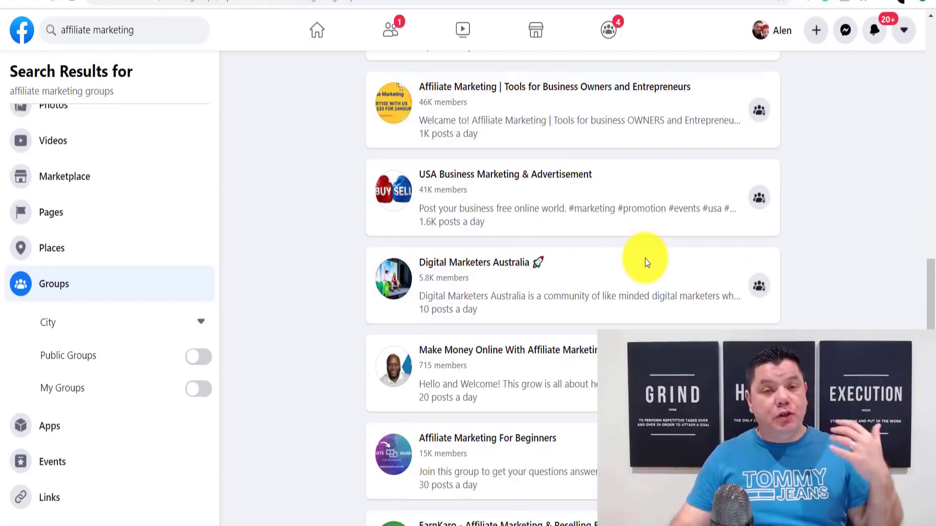
scroll(645, 263, "down", 3)
scroll(647, 263, "down", 3)
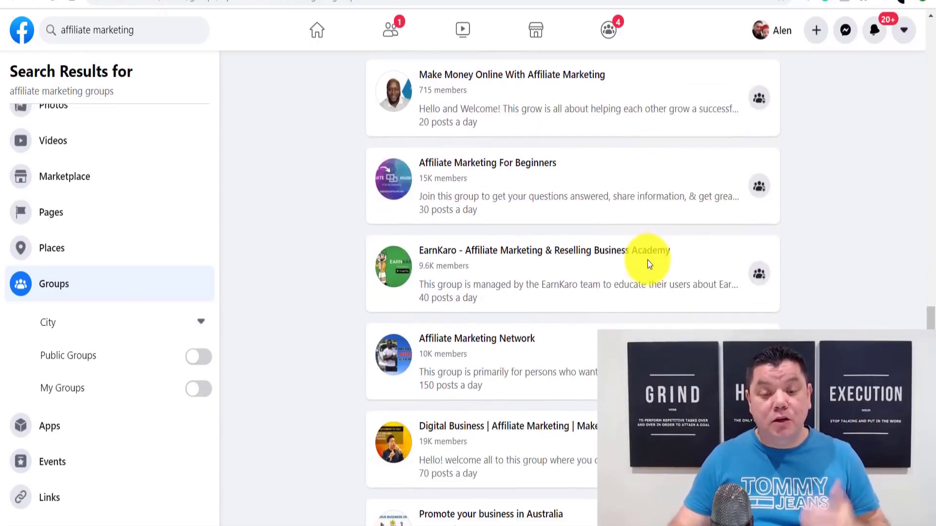
scroll(647, 263, "down", 4)
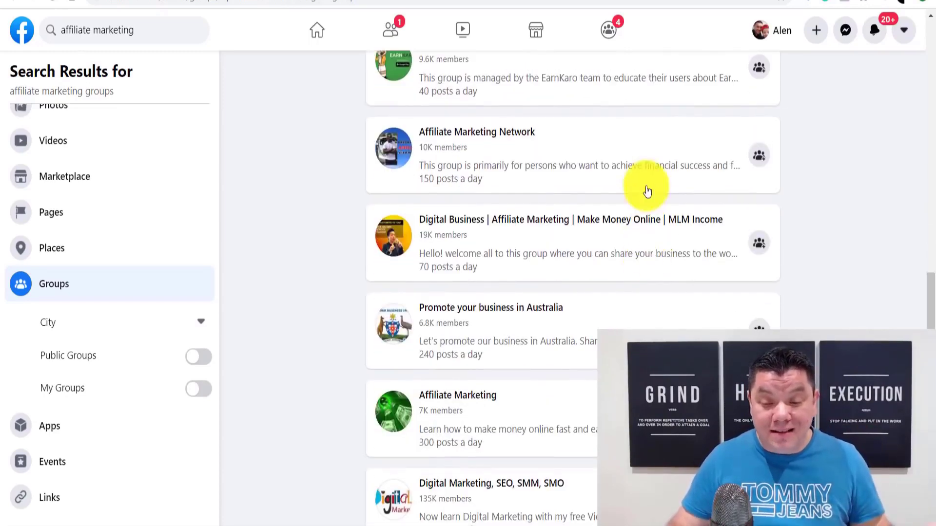
scroll(651, 146, "down", 4)
scroll(673, 167, "down", 4)
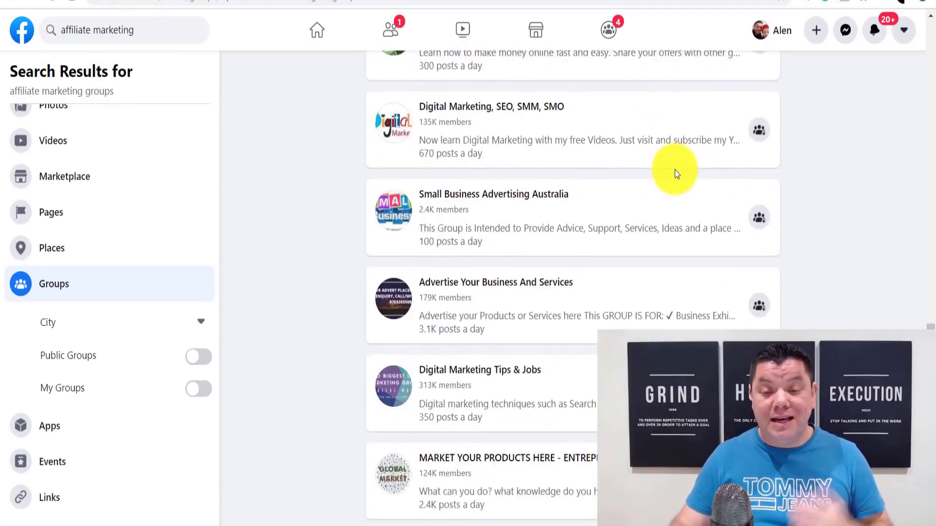
scroll(679, 178, "down", 1)
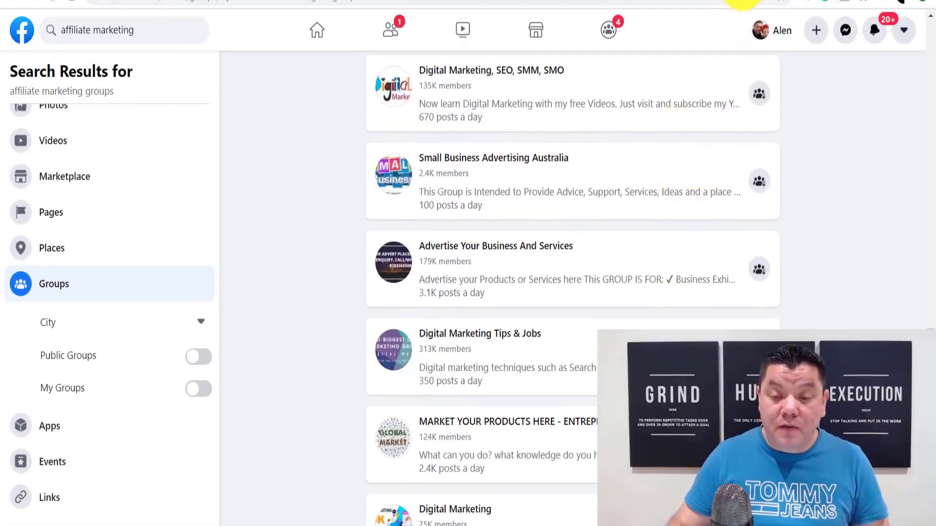
Scroll through the 'How to start affiliate marketing' tweets, then return to the Payhip product tab
left_click(741, 4)
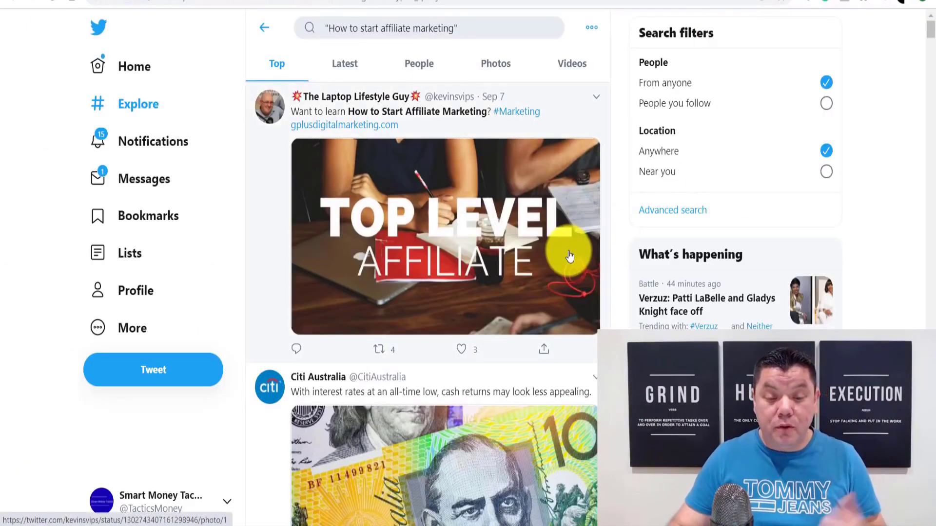
scroll(569, 256, "down", 15)
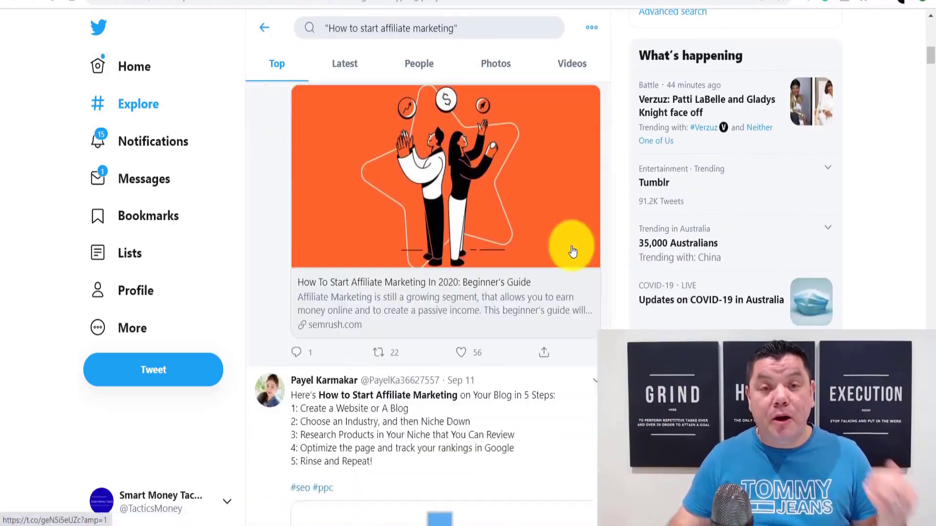
scroll(572, 251, "down", 15)
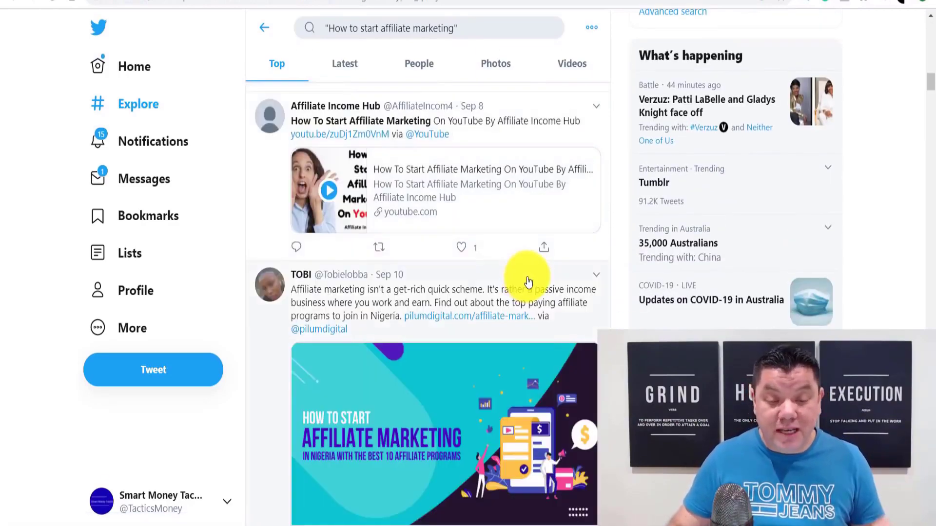
scroll(528, 282, "down", 10)
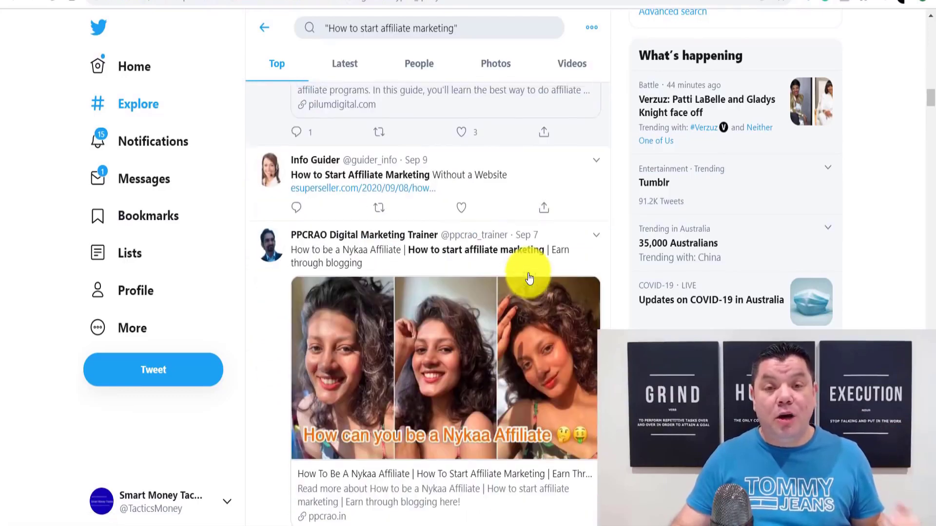
scroll(529, 276, "down", 3)
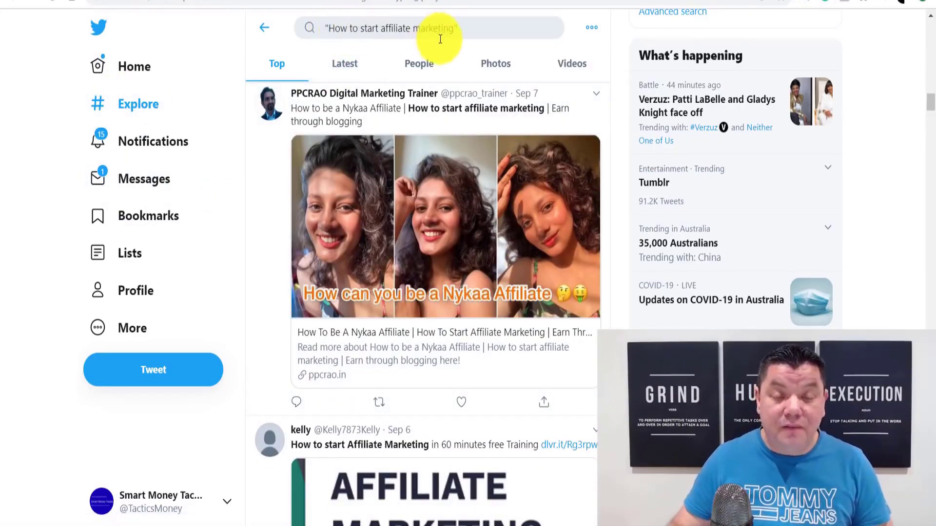
scroll(492, 273, "down", 4)
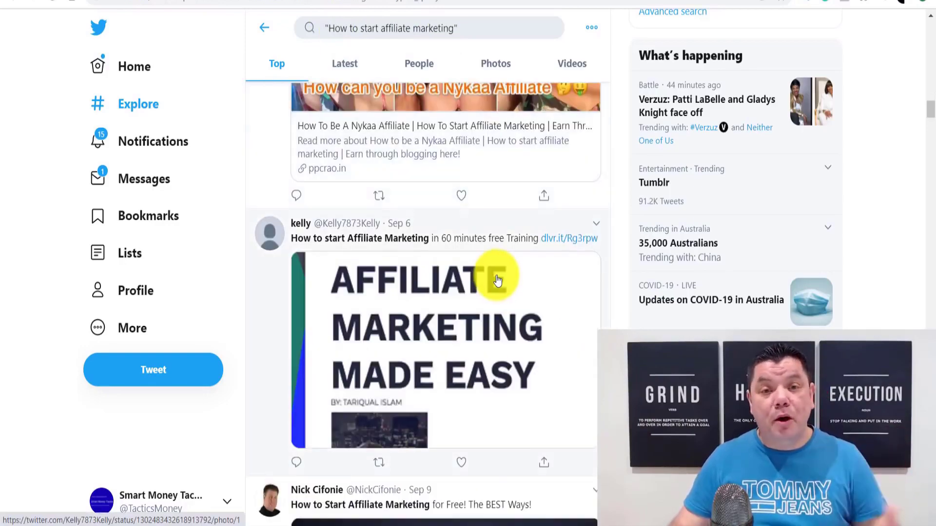
scroll(497, 279, "down", 5)
scroll(496, 278, "up", 7)
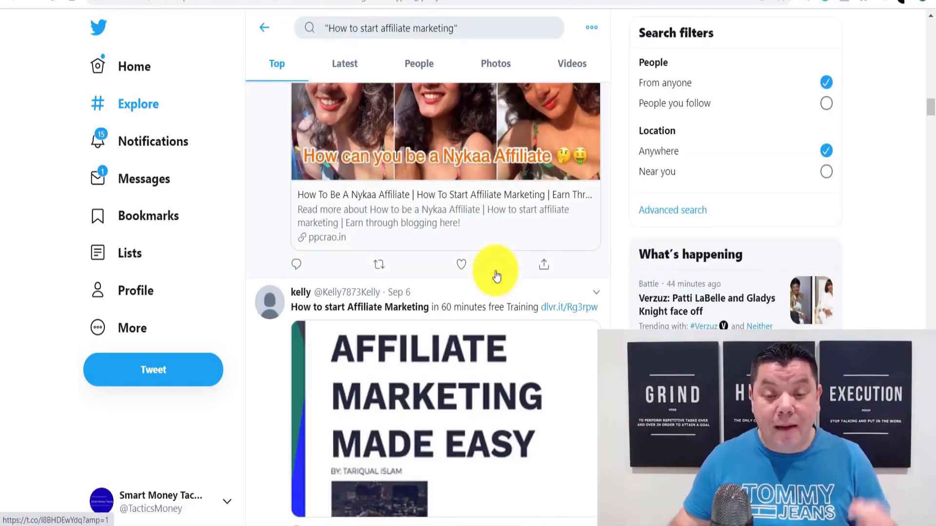
scroll(496, 276, "up", 7)
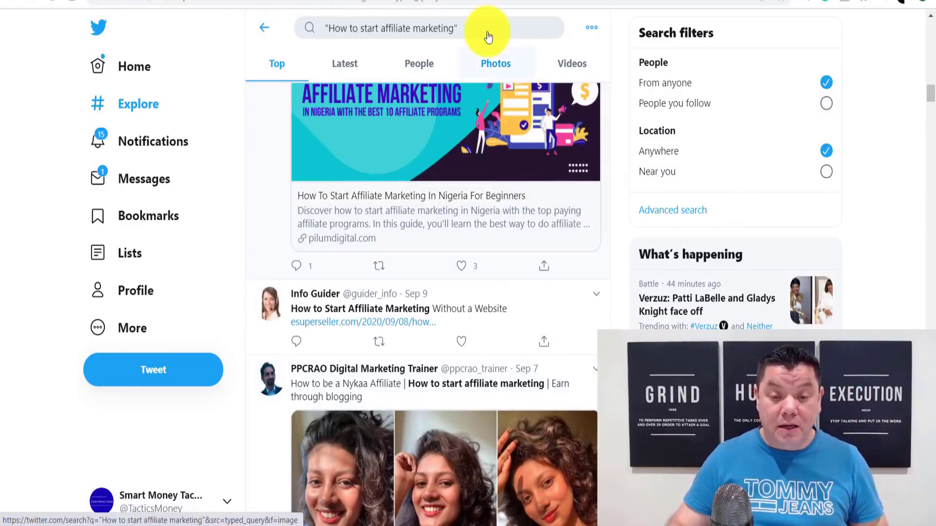
left_click(468, 2)
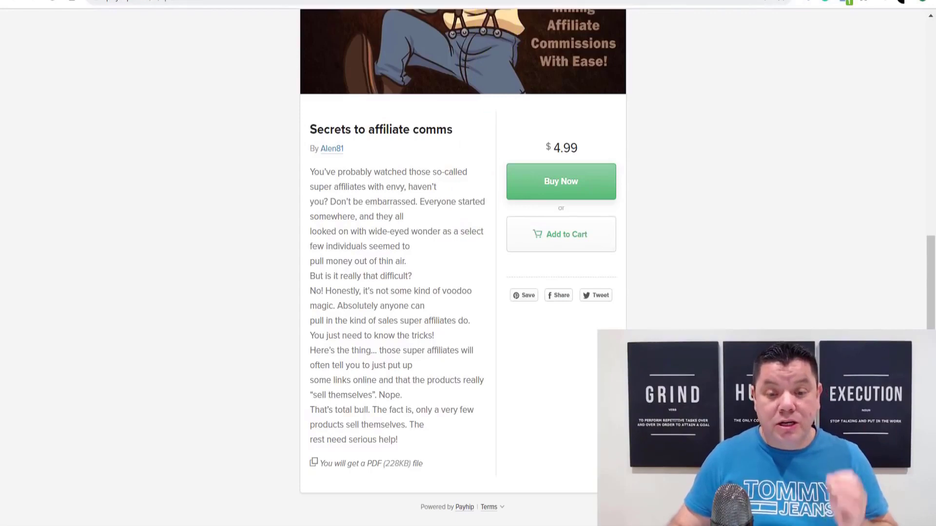
Show the Payment Details settings with the connected PayPal account and USD currency
left_click(497, 4)
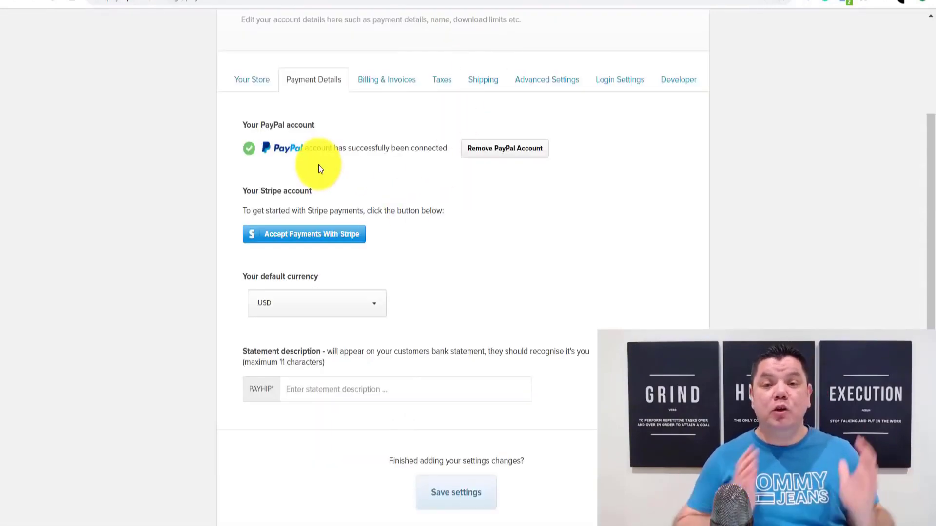